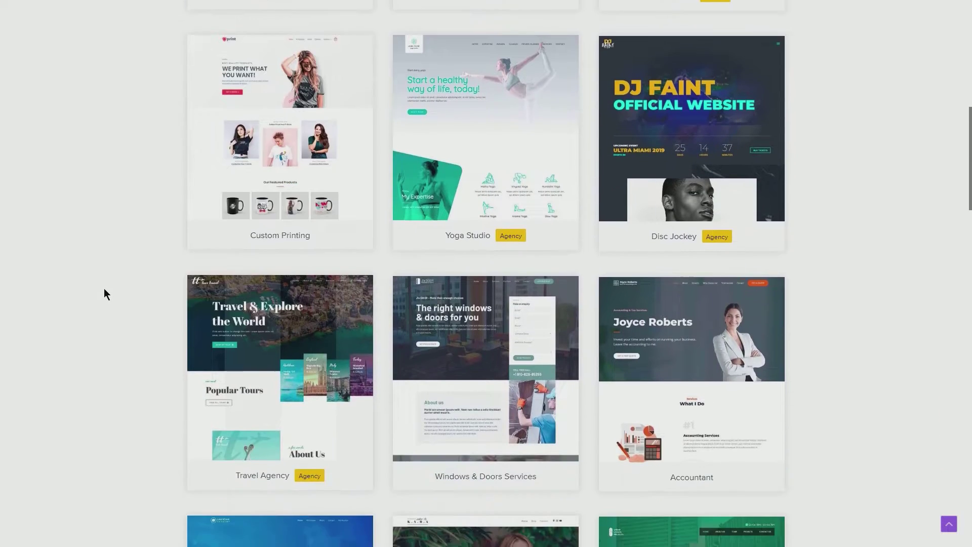
Scroll the Astra Starter Sites gallery past designs like Manufacturing, Fitness Trainer, Health Coach and Real Estate
scroll(104, 289, "down", 8)
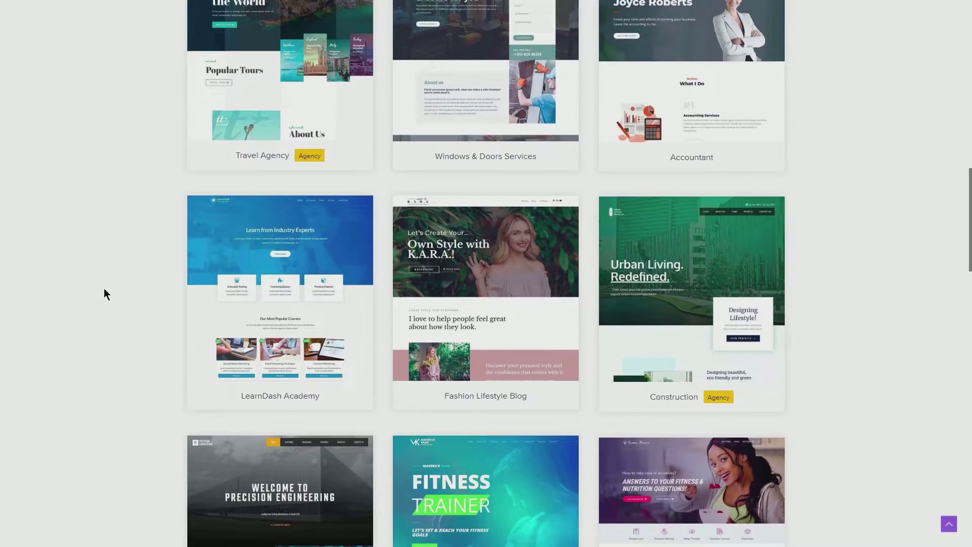
scroll(104, 288, "down", 8)
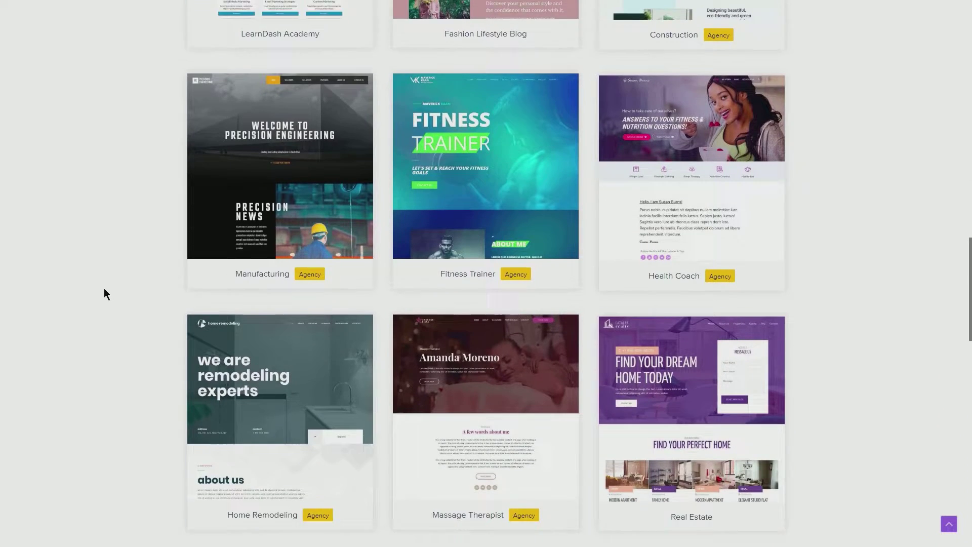
scroll(104, 289, "down", 8)
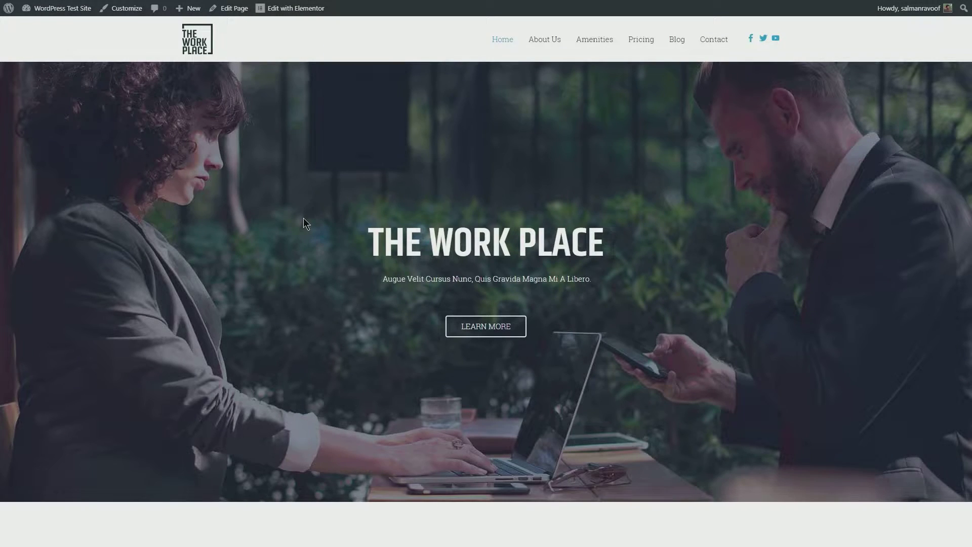
scroll(304, 219, "down", 10)
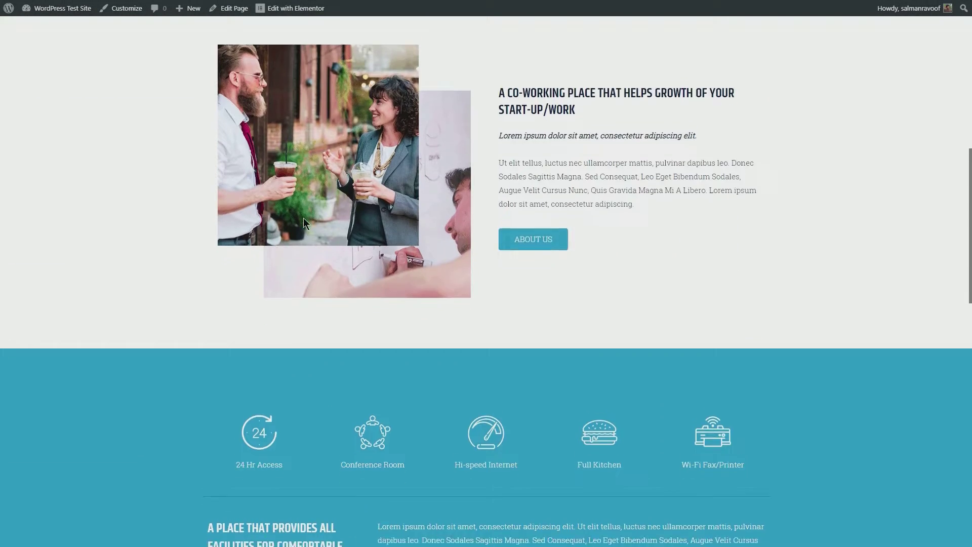
scroll(303, 223, "down", 10)
key("Home")
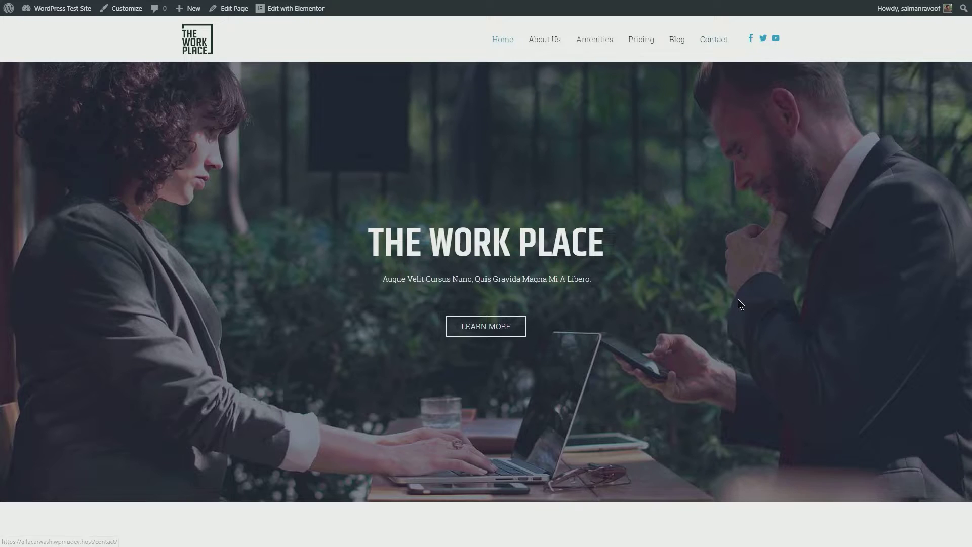
scroll(501, 384, "down", 20)
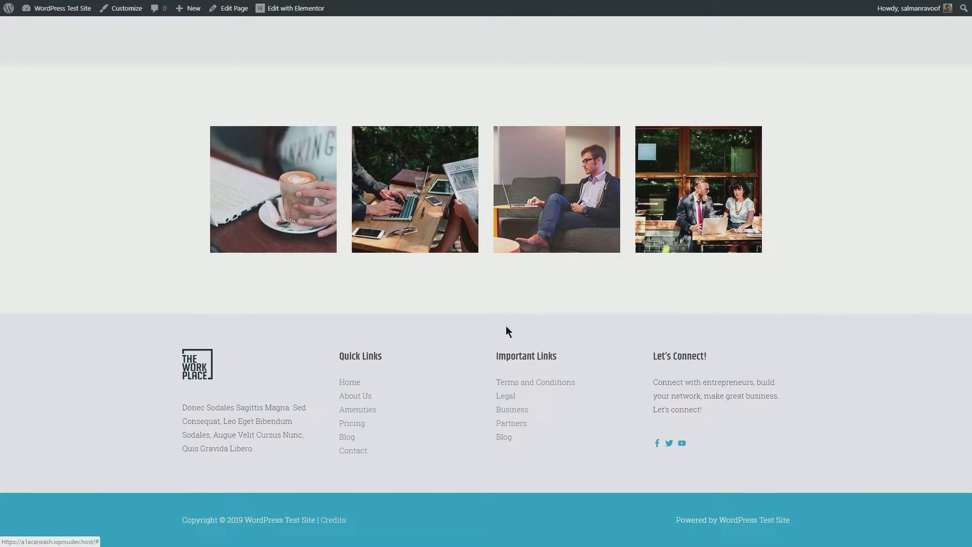
key("Home")
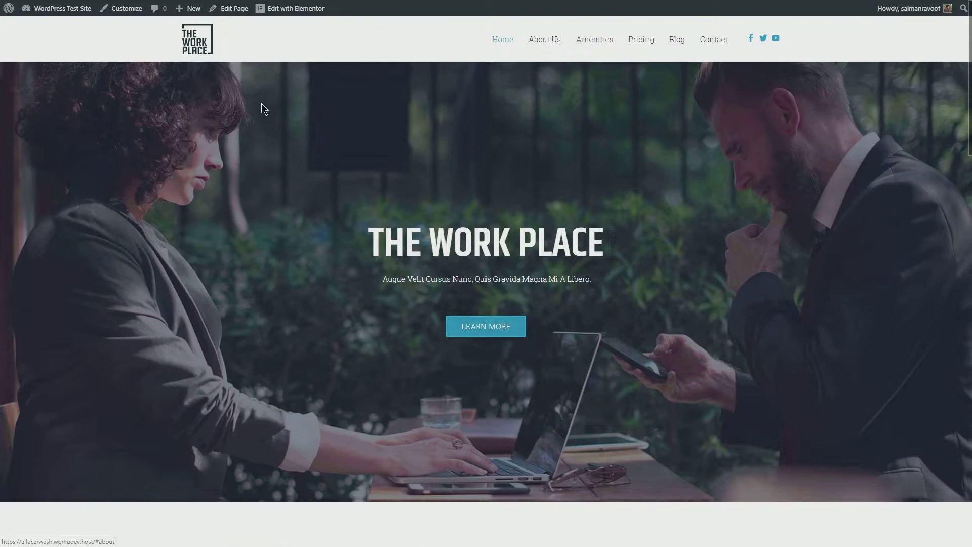
From the dashboard's Add New Plugins page, search for 'WP Reset' and install it
mouse_move(73, 9)
left_click(44, 27)
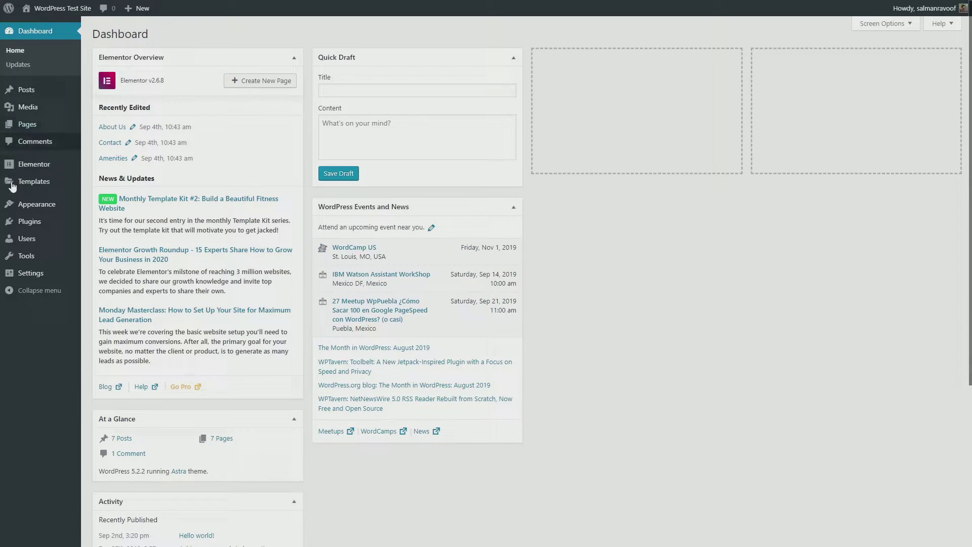
mouse_move(46, 224)
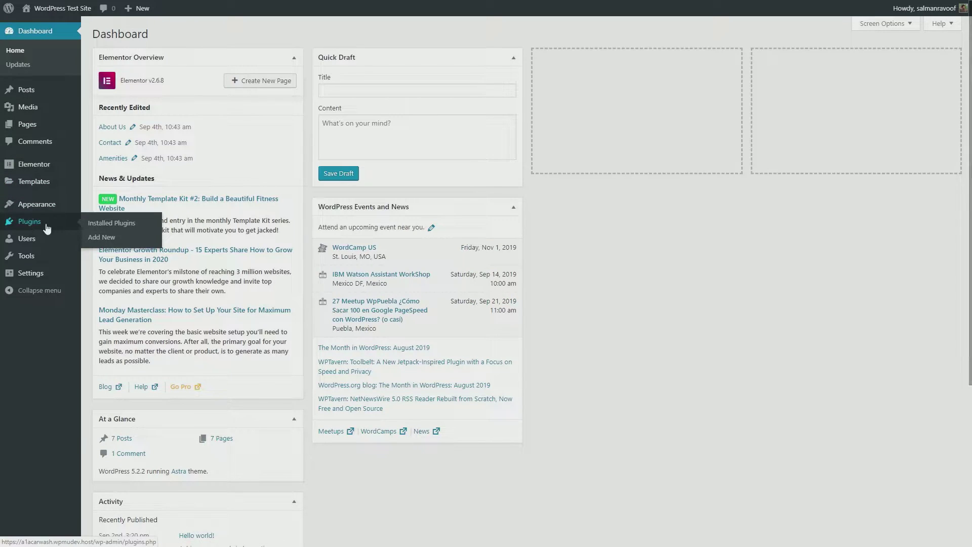
left_click(108, 240)
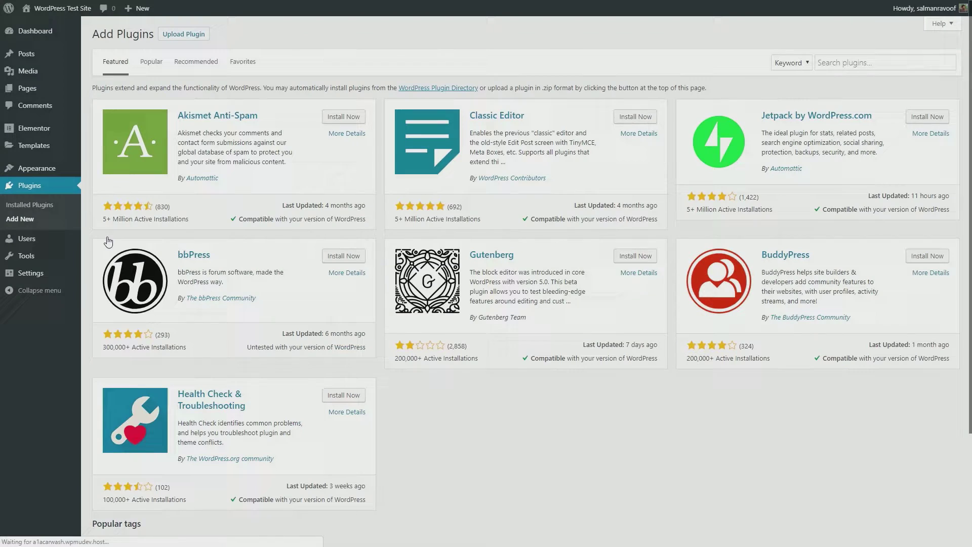
left_click(858, 62)
type("WP Reset")
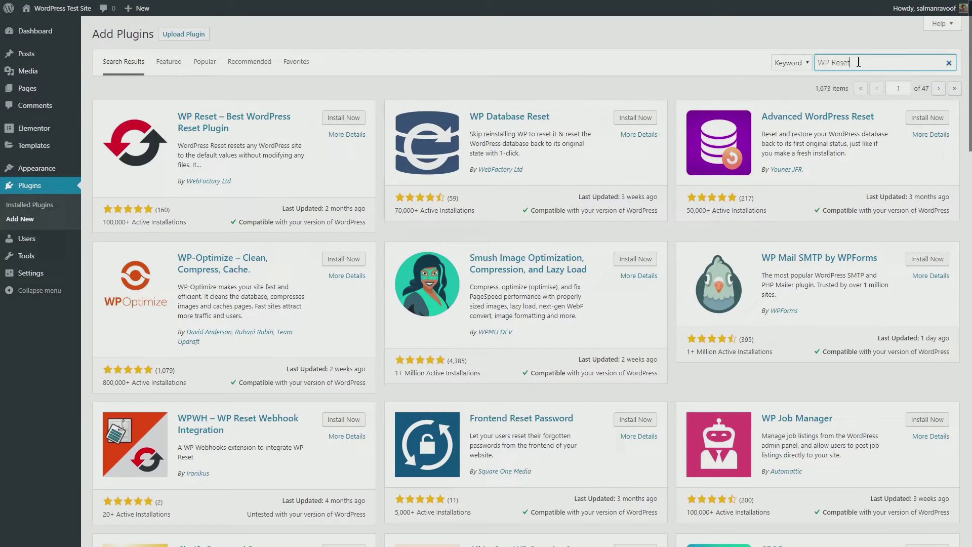
left_click(349, 119)
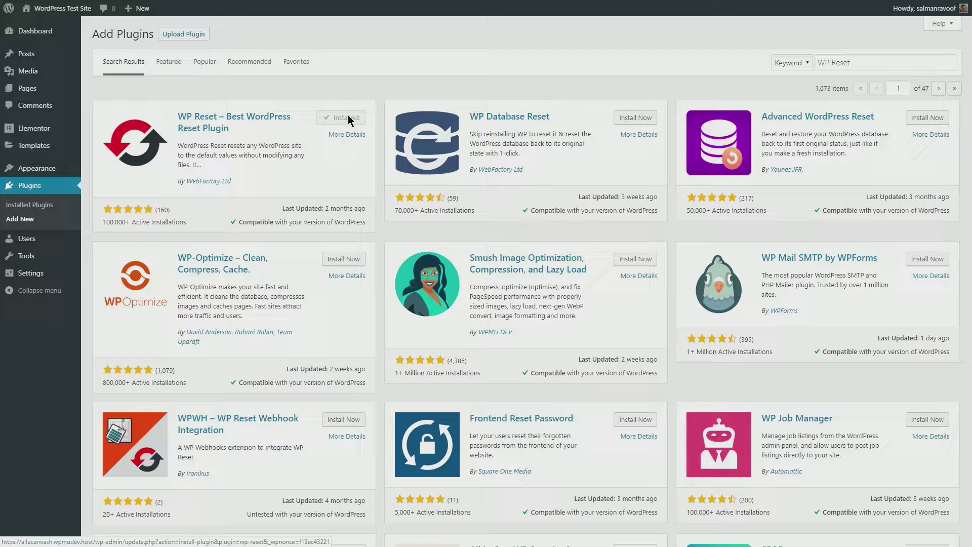
Activate WP Reset and dismiss its welcome notice
left_click(348, 118)
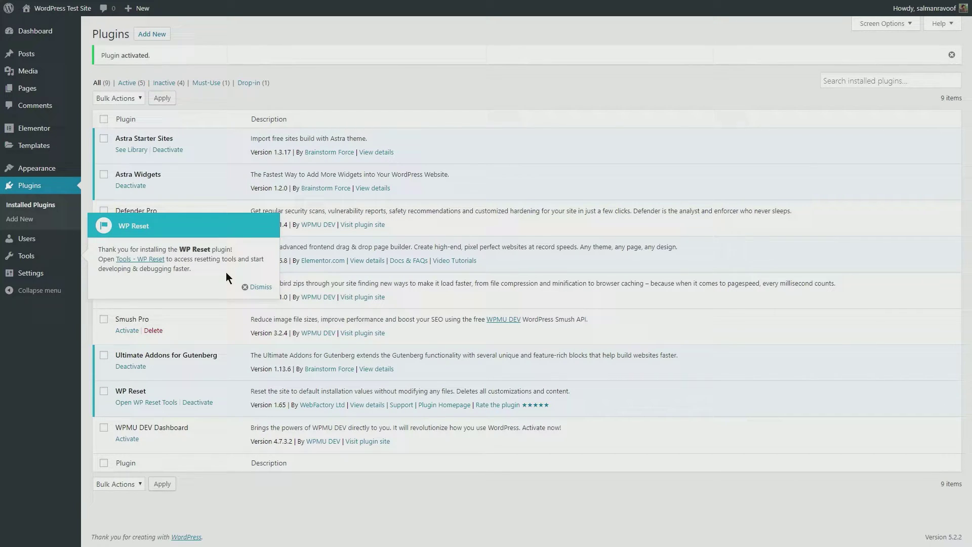
left_click(265, 289)
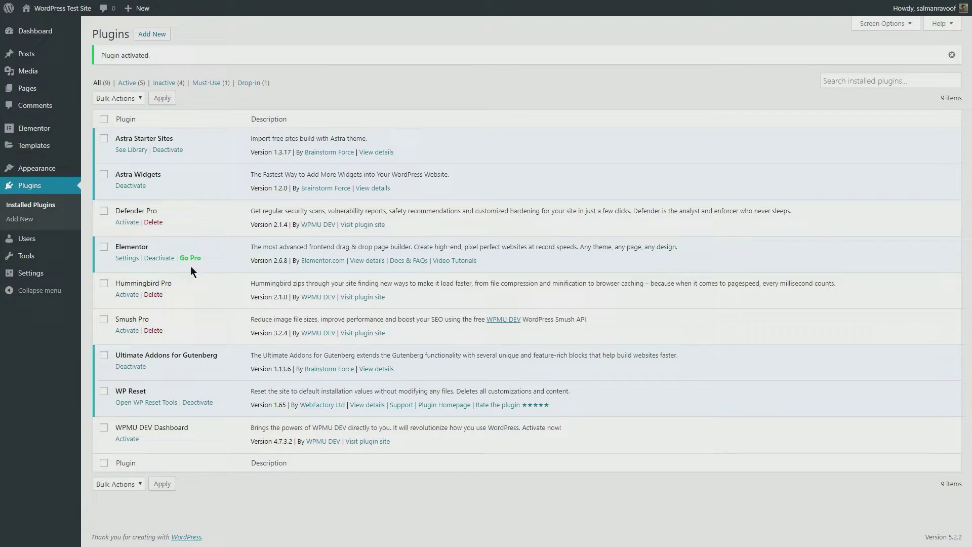
mouse_move(30, 256)
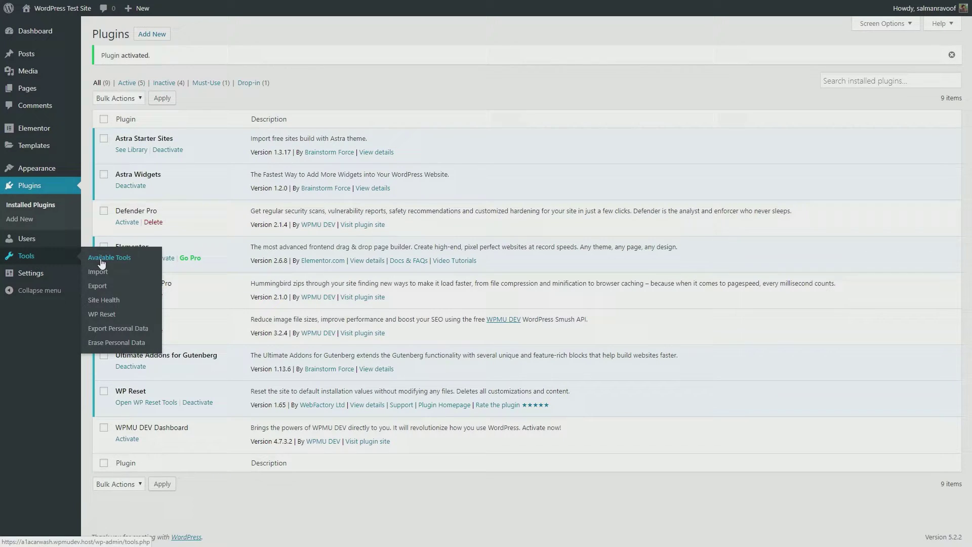
Open the WP Reset tool page and highlight its 'will delete' and 'will not delete' lists
left_click(102, 315)
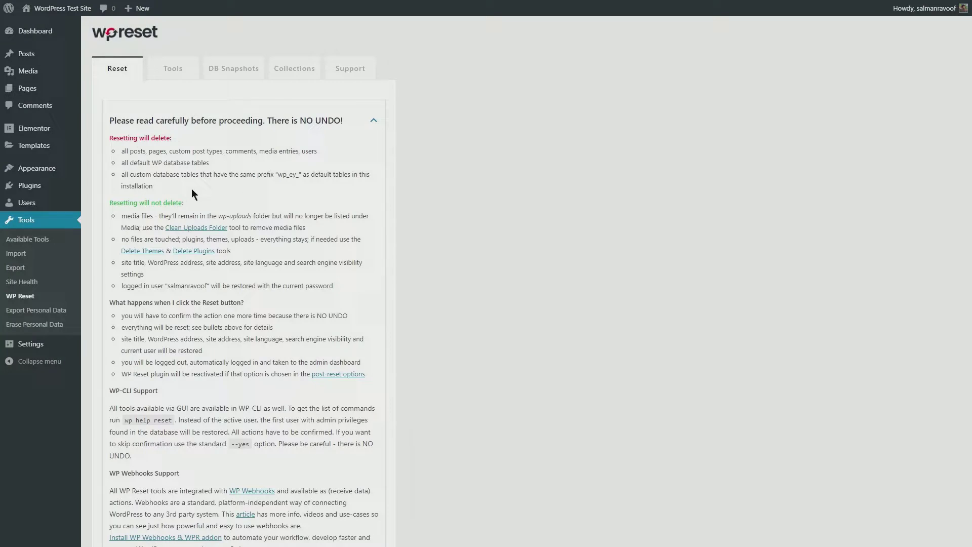
left_click_drag(122, 151, 190, 183)
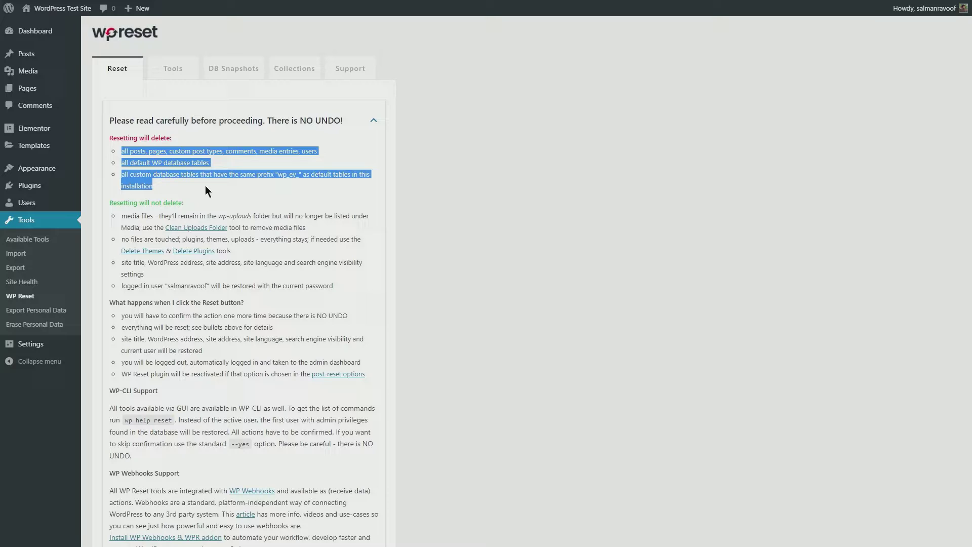
left_click(205, 185)
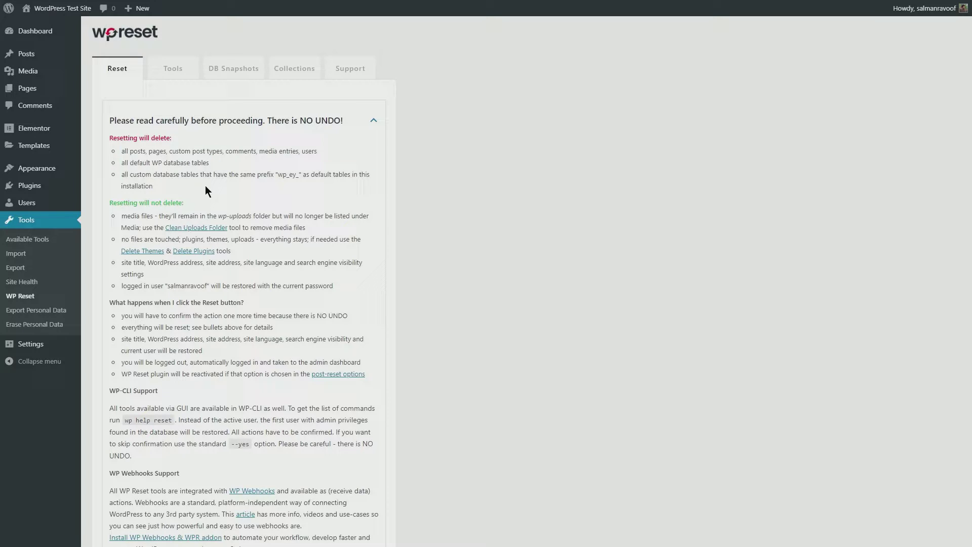
left_click_drag(121, 217, 346, 284)
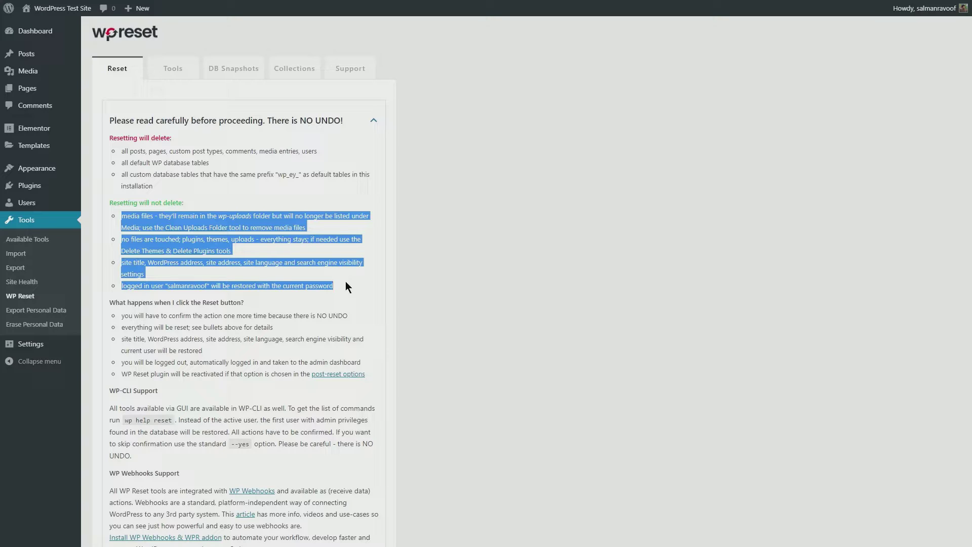
left_click(346, 282)
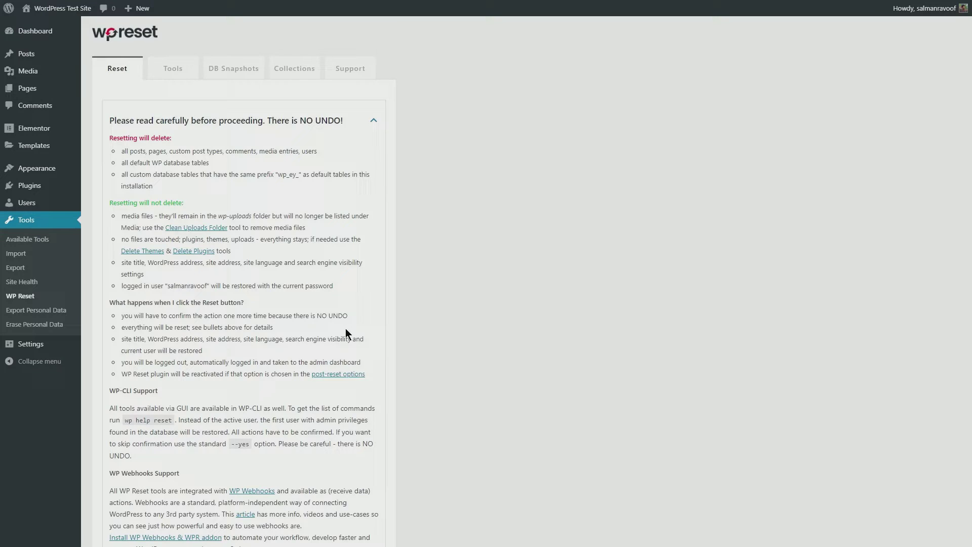
Highlight the warning that a reset has no undo and makes no backups
scroll(345, 329, "down", 6)
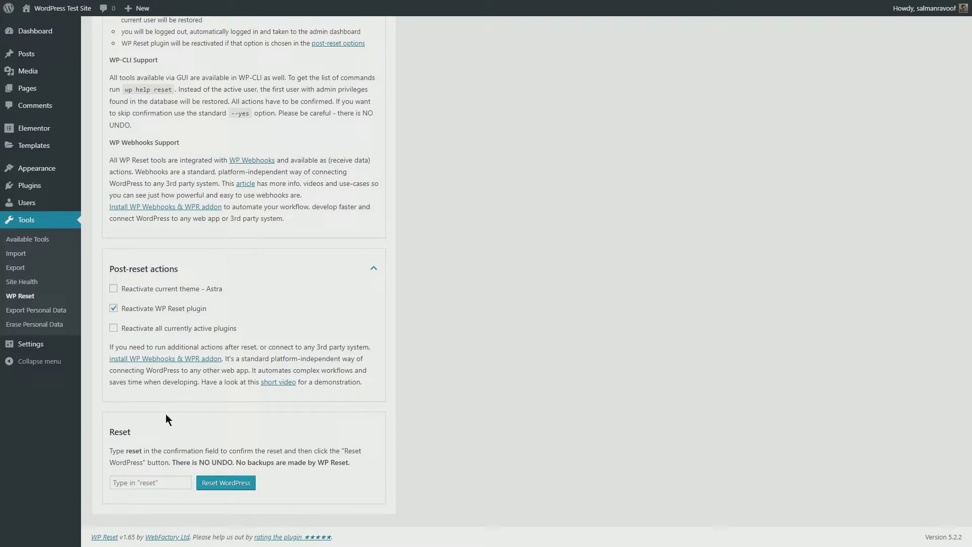
left_click_drag(173, 464, 353, 463)
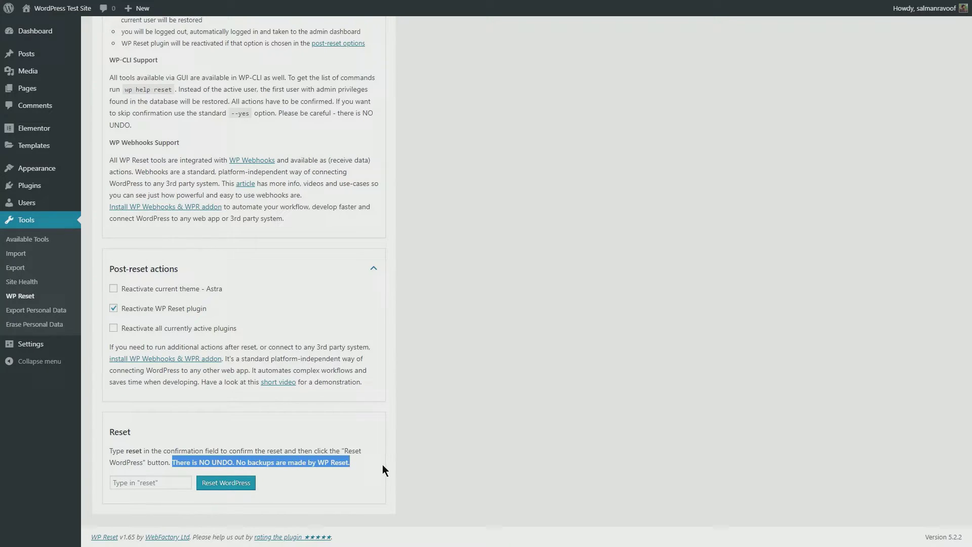
left_click(302, 485)
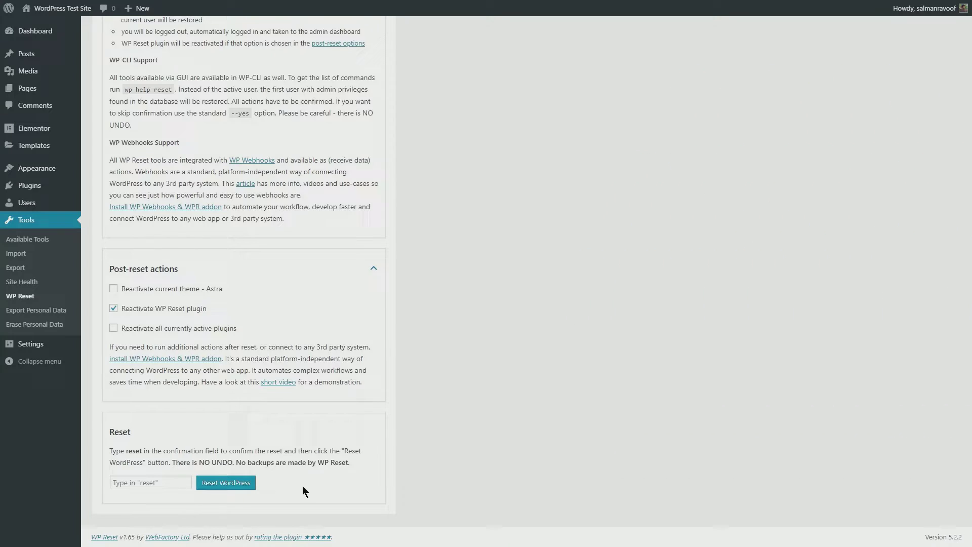
Enter 'reset' as confirmation and reset WordPress to its default settings
left_click(164, 485)
type("reset")
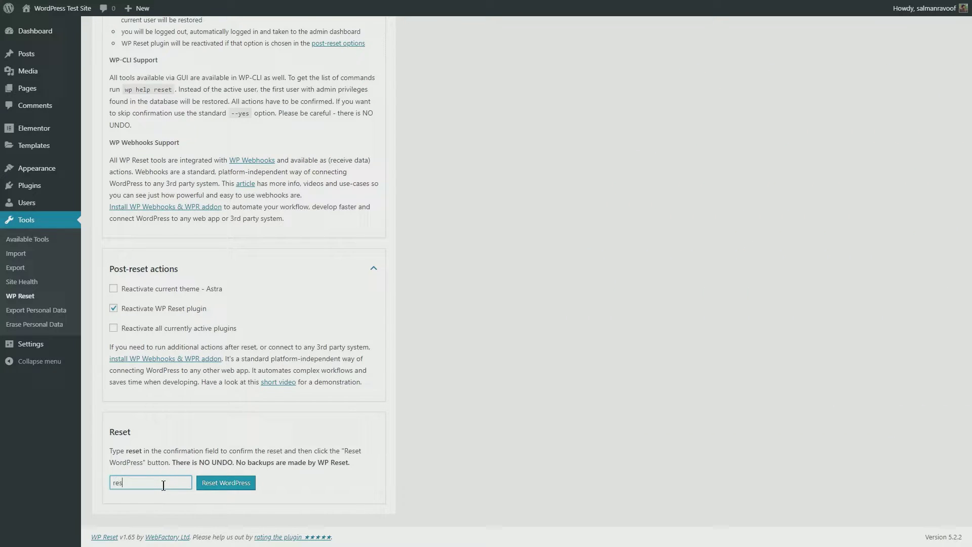
left_click(256, 488)
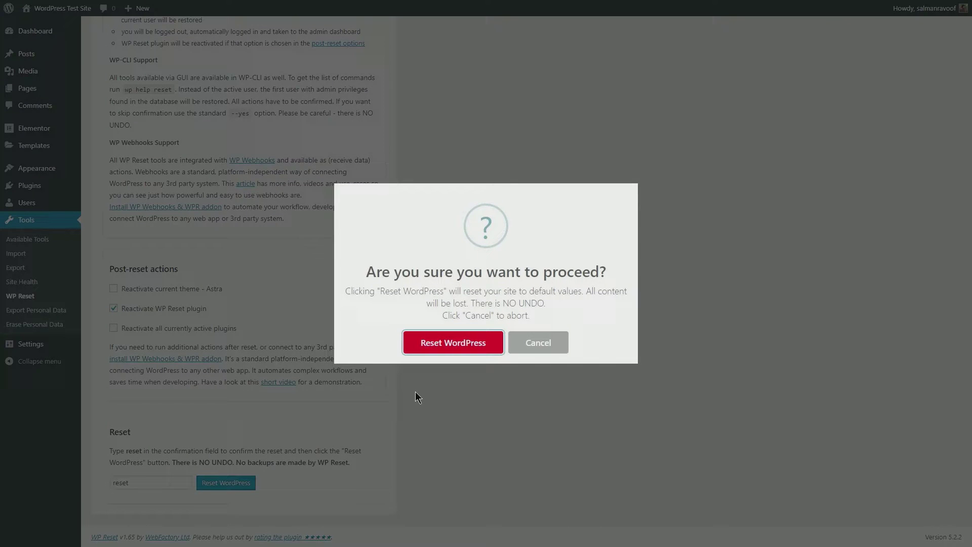
left_click(452, 340)
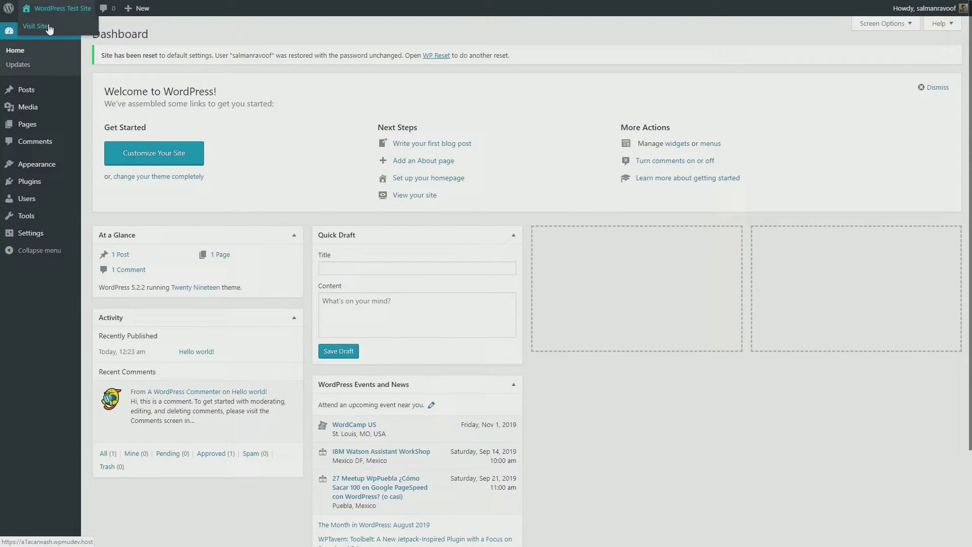
Check the freshly reset site's front end
left_click(47, 26)
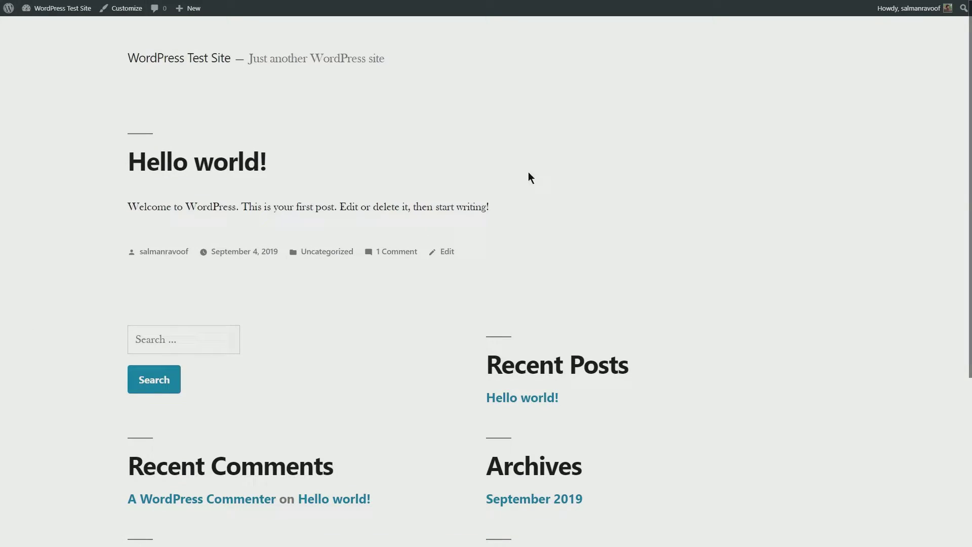
scroll(327, 315, "down", 5)
scroll(327, 319, "up", 5)
Review the installed plugins and the four installed themes, then go to the Media Library
left_click(49, 26)
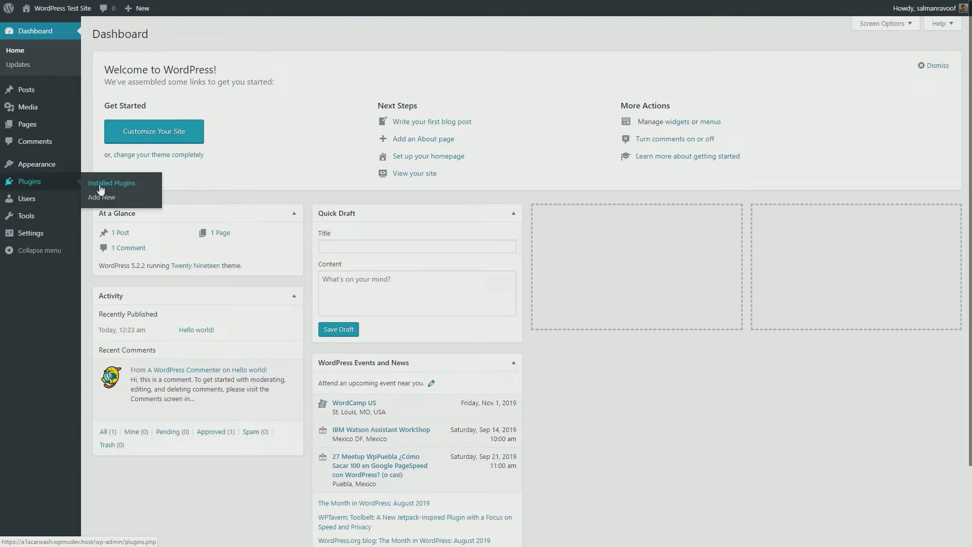
left_click(102, 186)
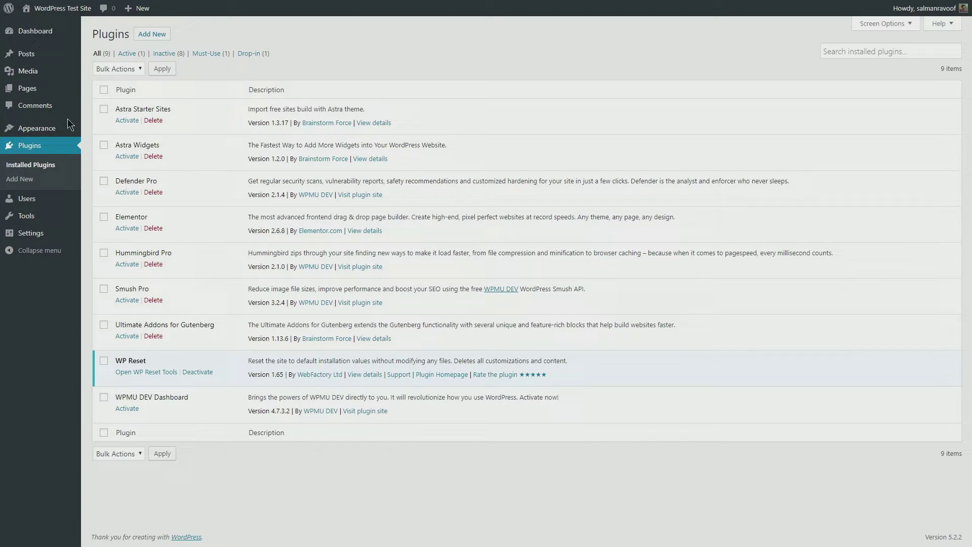
left_click(94, 133)
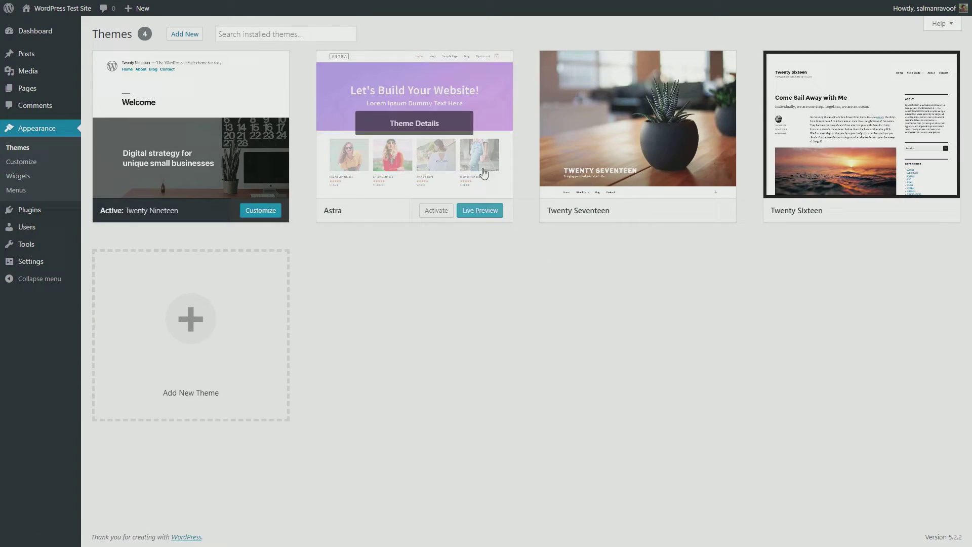
left_click(100, 73)
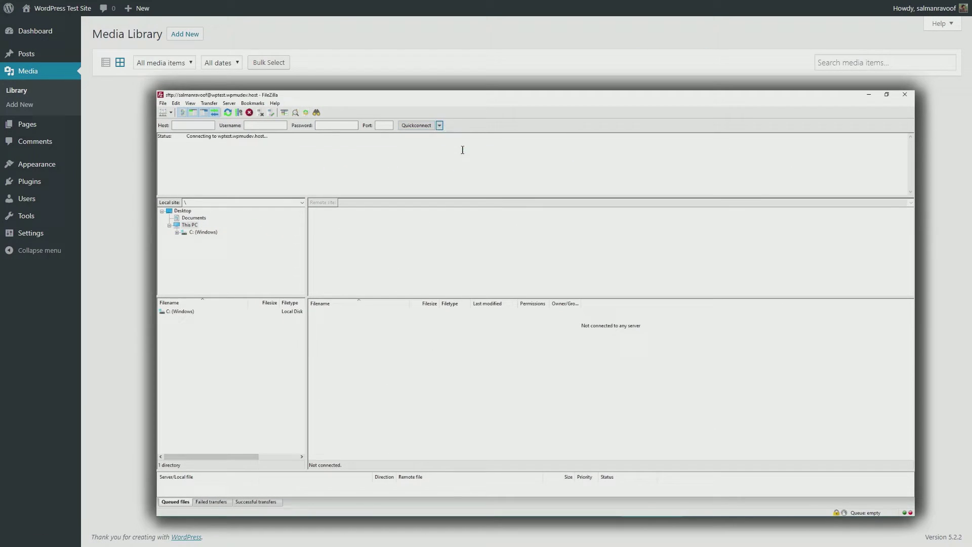
In FileZilla, browse to public_html/wp-content/uploads/2016/11 to show the files still on the server
left_click(319, 320)
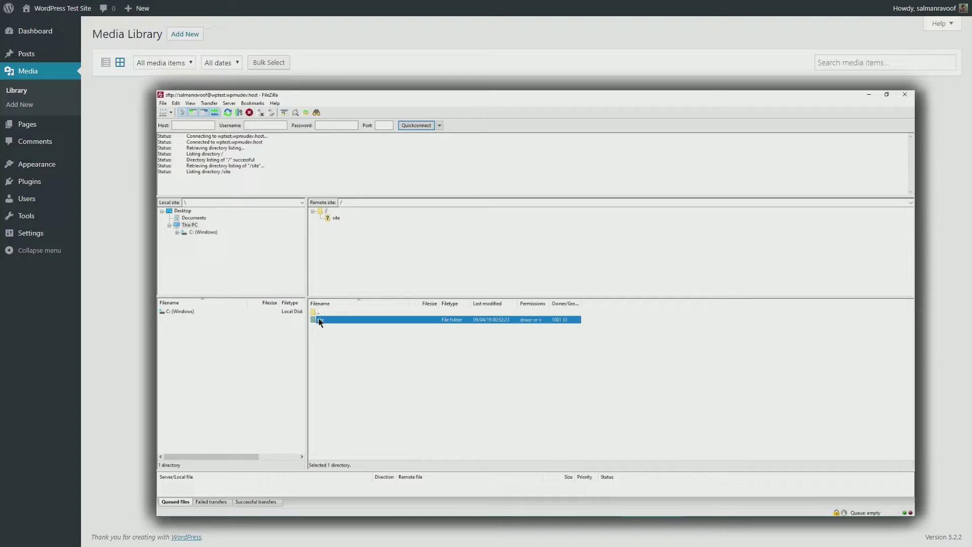
double_click(319, 320)
double_click(325, 326)
double_click(325, 328)
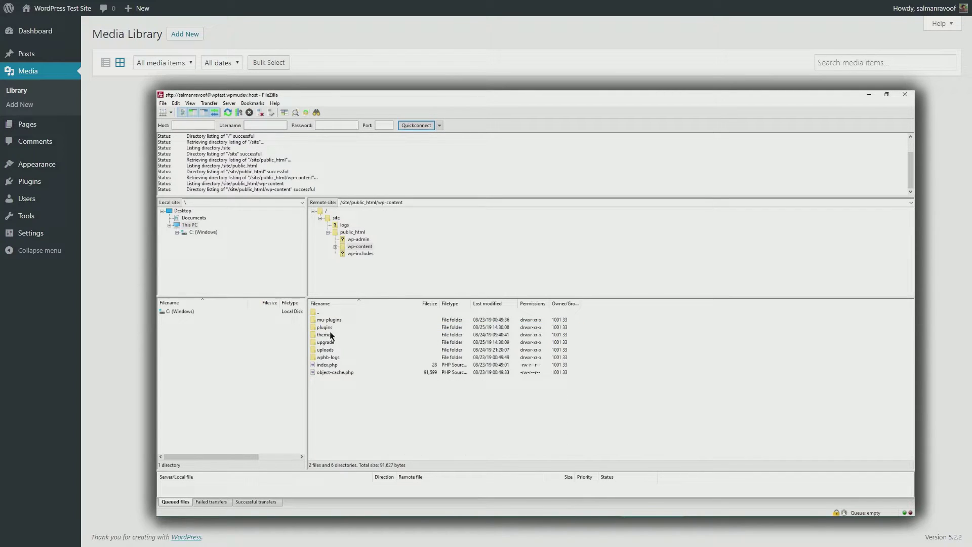
double_click(331, 350)
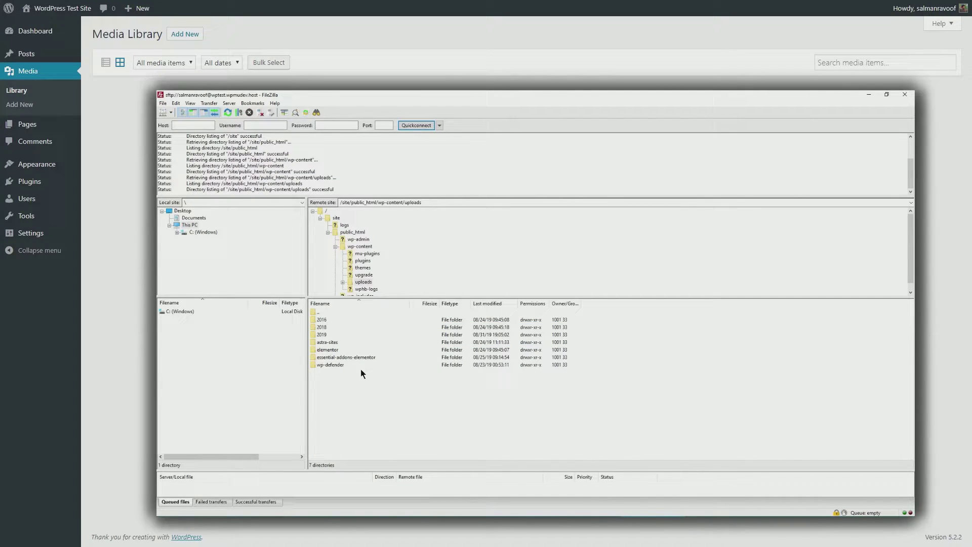
double_click(321, 320)
double_click(327, 321)
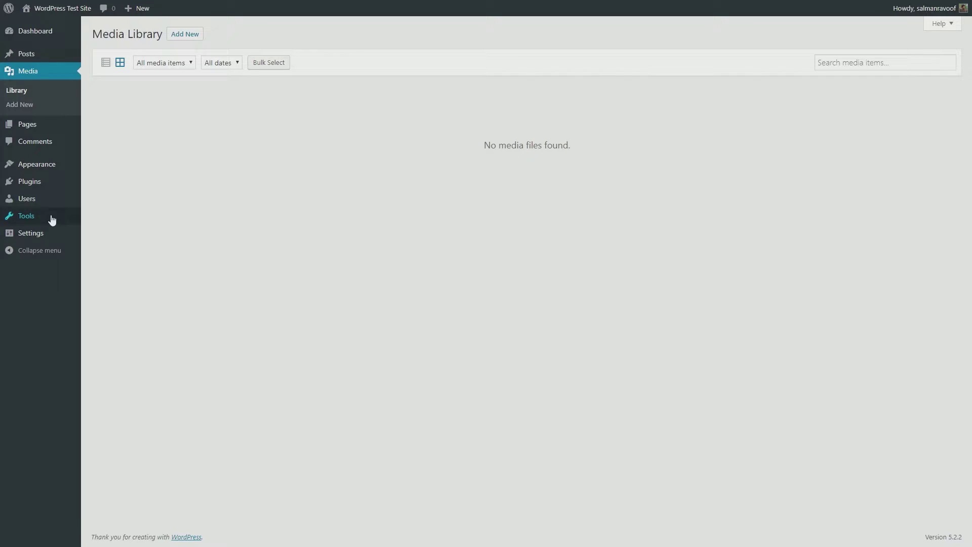
Use the Delete Plugins tool on WP Reset's Tools tab to remove all plugins except WP Reset
mouse_move(50, 220)
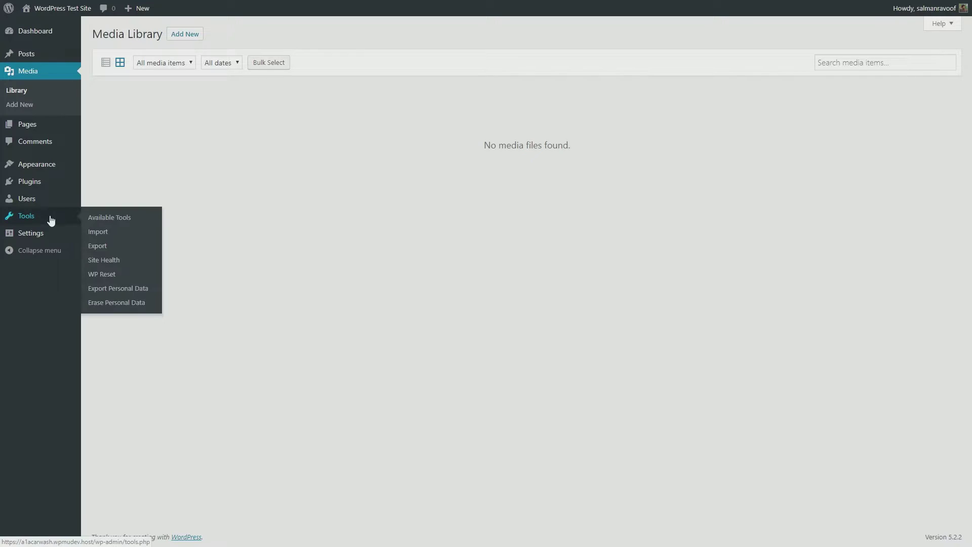
left_click(109, 276)
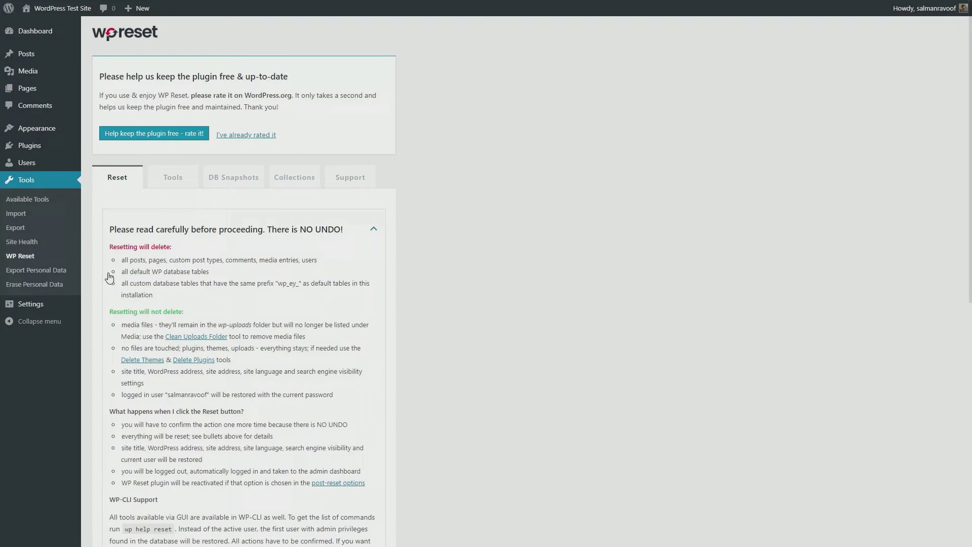
left_click(169, 178)
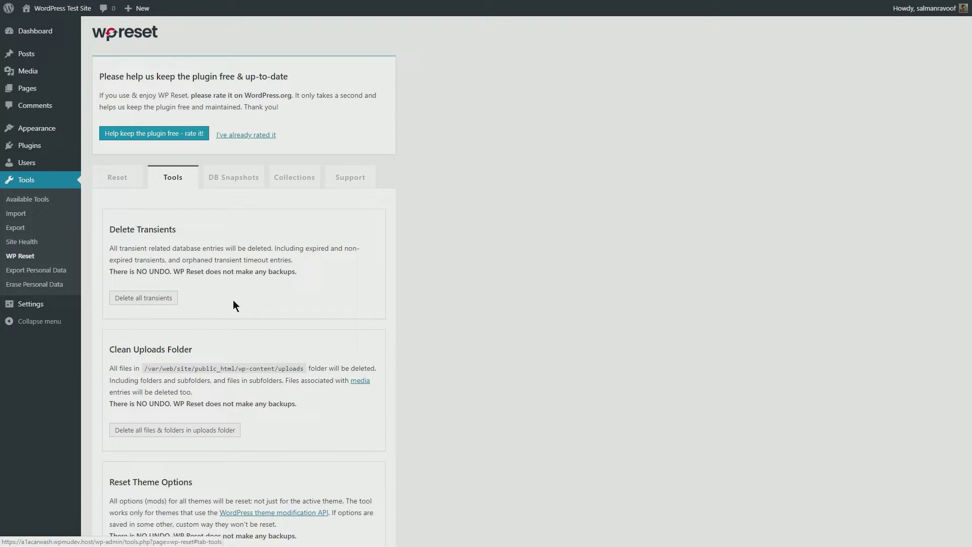
scroll(259, 339, "down", 3)
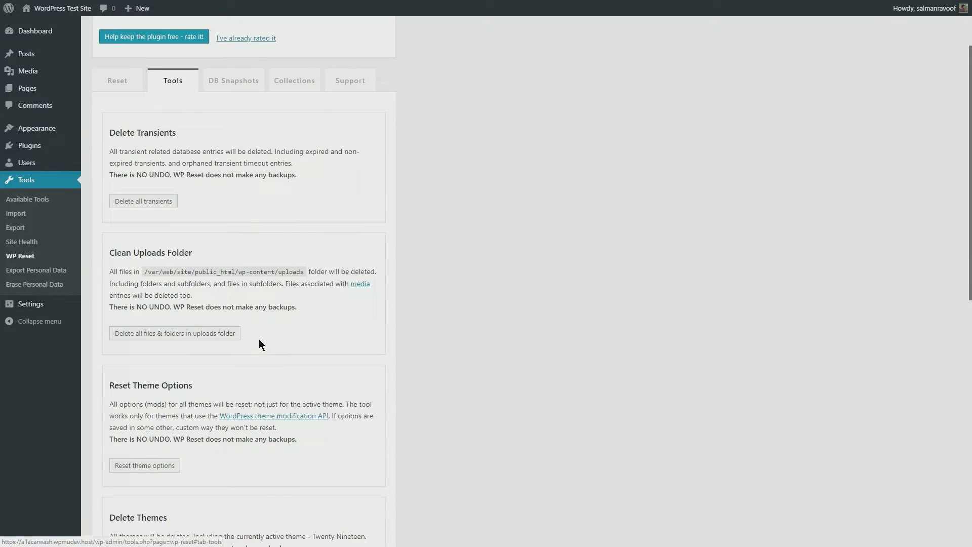
scroll(270, 295, "down", 4)
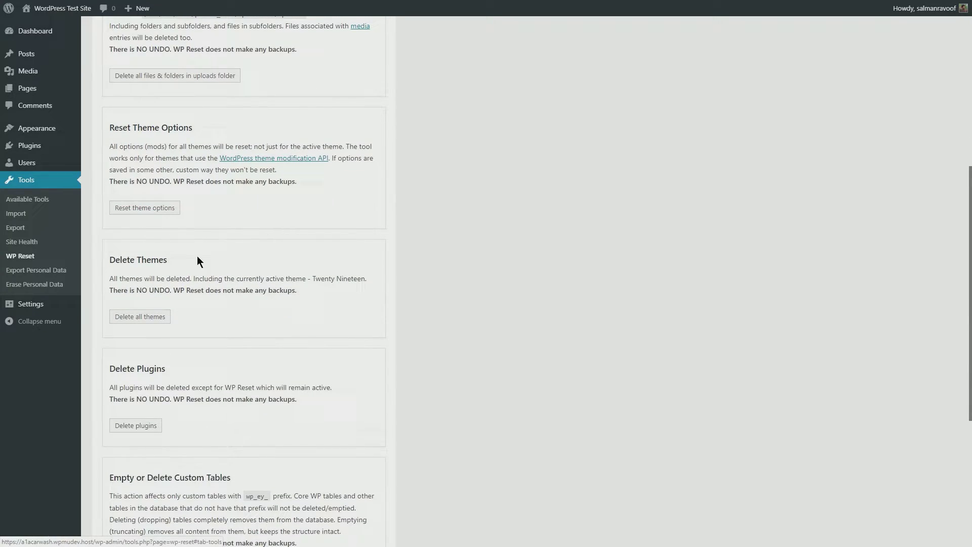
scroll(219, 340, "down", 2)
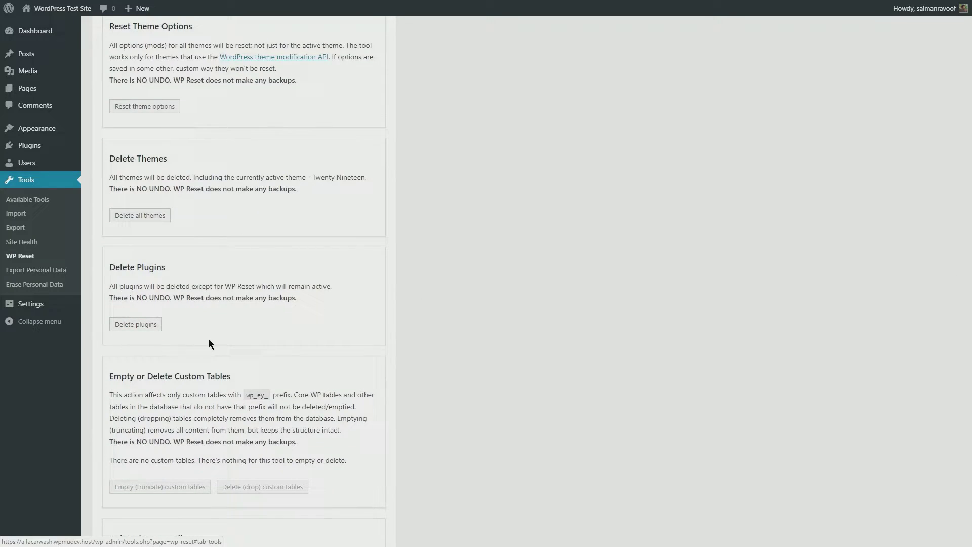
scroll(215, 384, "down", 3)
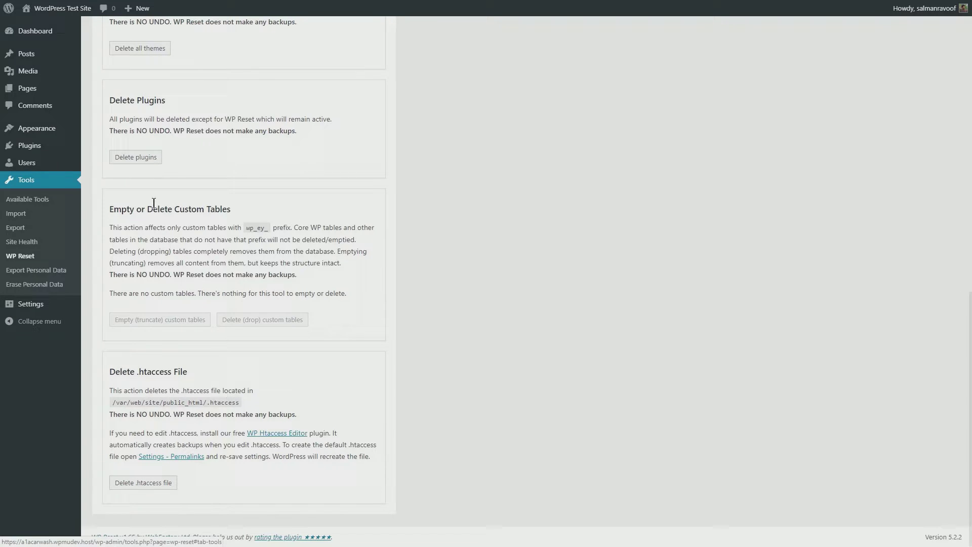
left_click(135, 160)
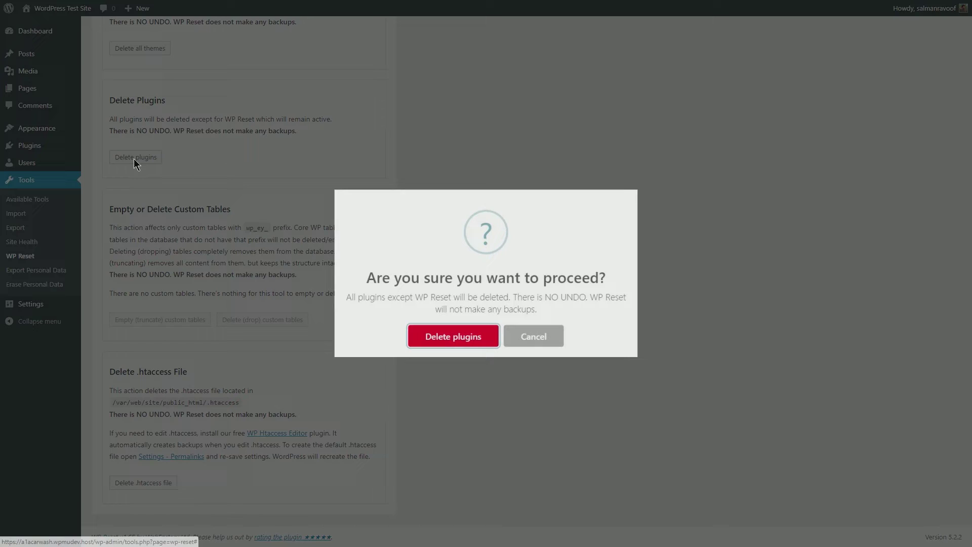
left_click(453, 337)
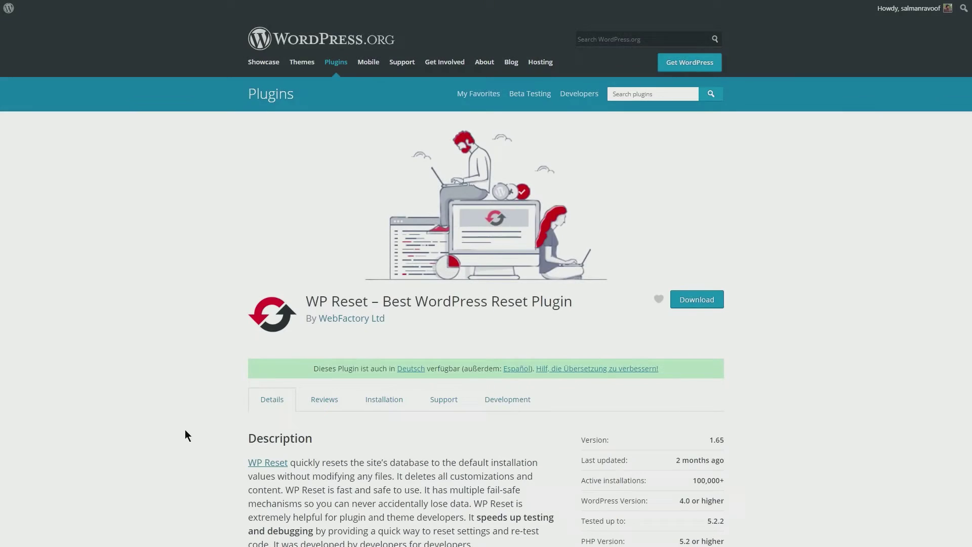
Highlight the multisite support paragraphs on the WP Reset and Advanced WordPress Reset pages
scroll(185, 431, "down", 20)
scroll(184, 429, "down", 5)
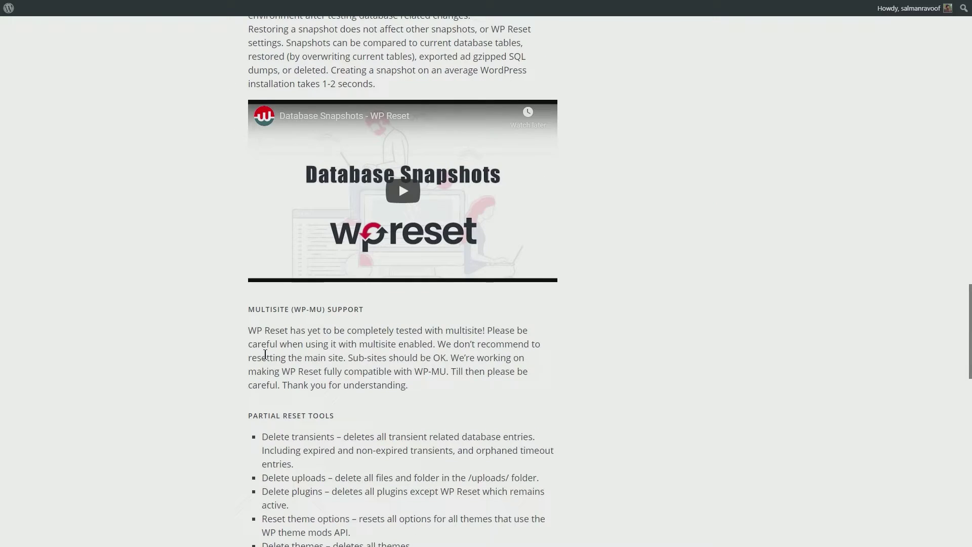
left_click_drag(248, 330, 408, 385)
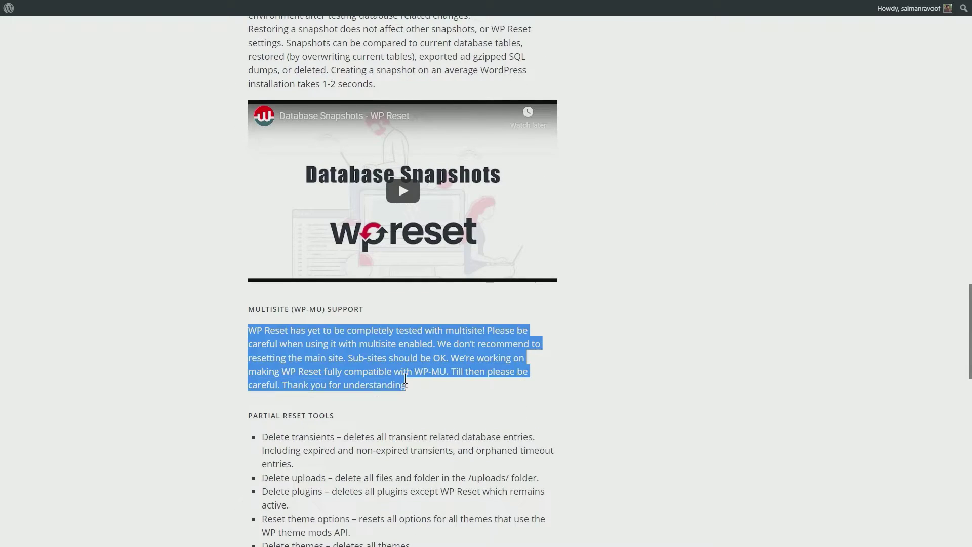
left_click(448, 394)
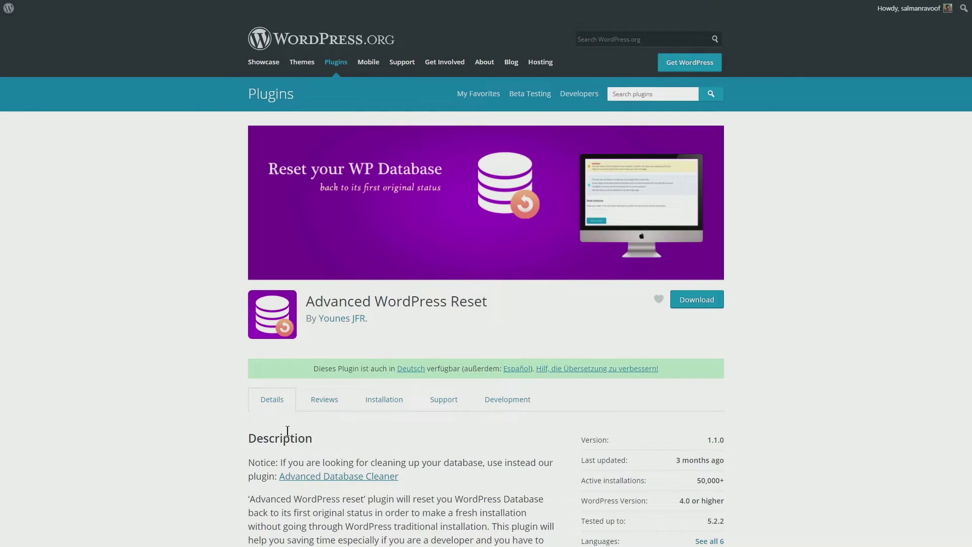
scroll(287, 431, "down", 10)
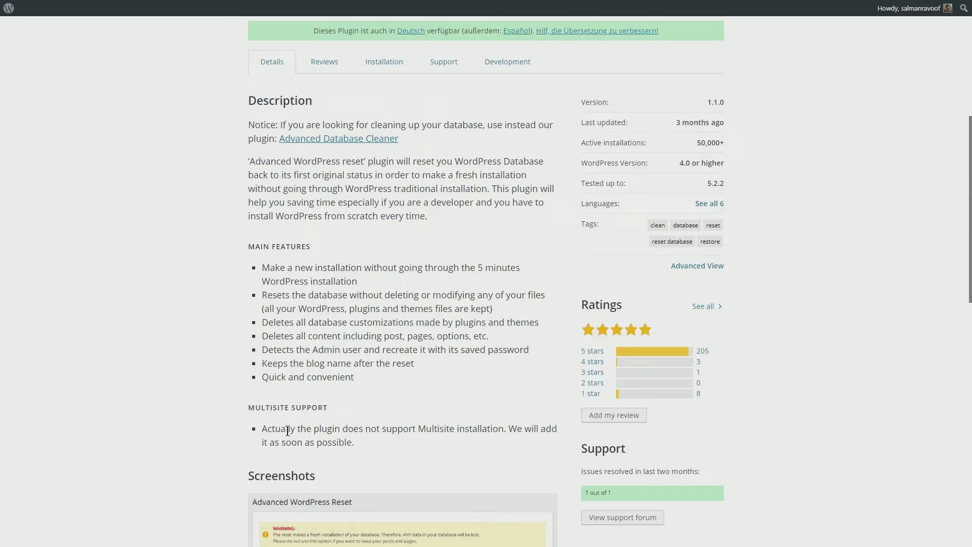
left_click_drag(261, 259, 391, 282)
left_click(389, 280)
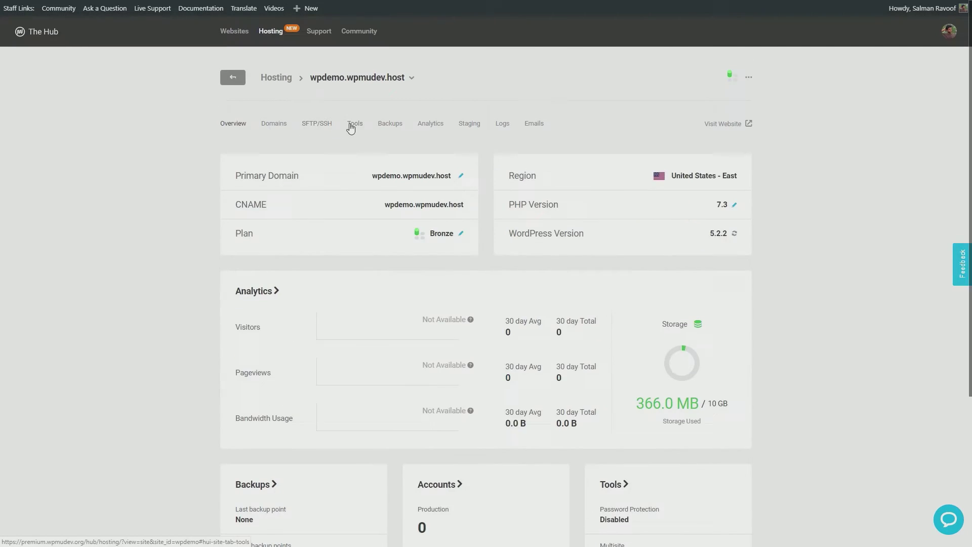
Convert the hosted wpdemo site into a subdirectory multisite network from the Hub's Tools
left_click(351, 127)
left_click(721, 203)
left_click(406, 269)
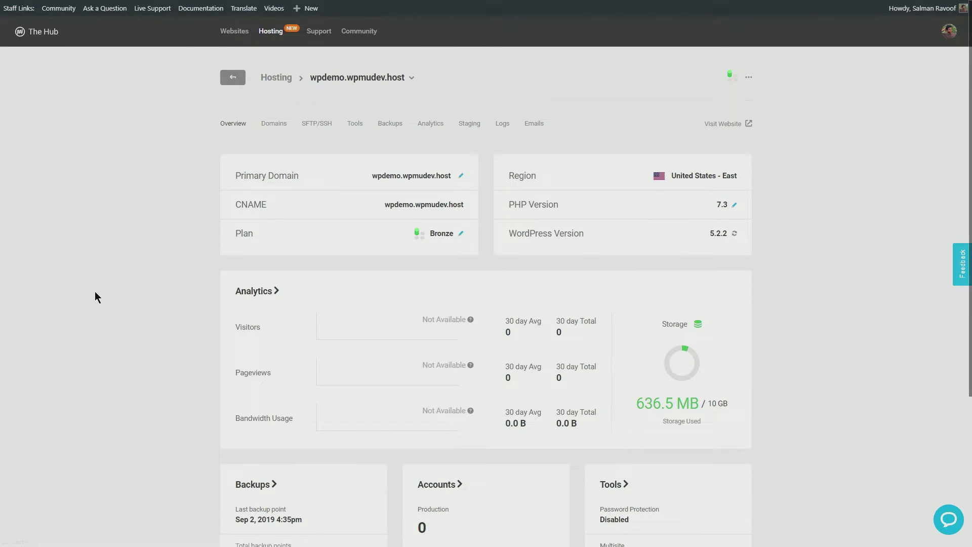
Open the site's Backups list showing the Pre-Convert to Multisite backup
scroll(261, 336, "down", 2)
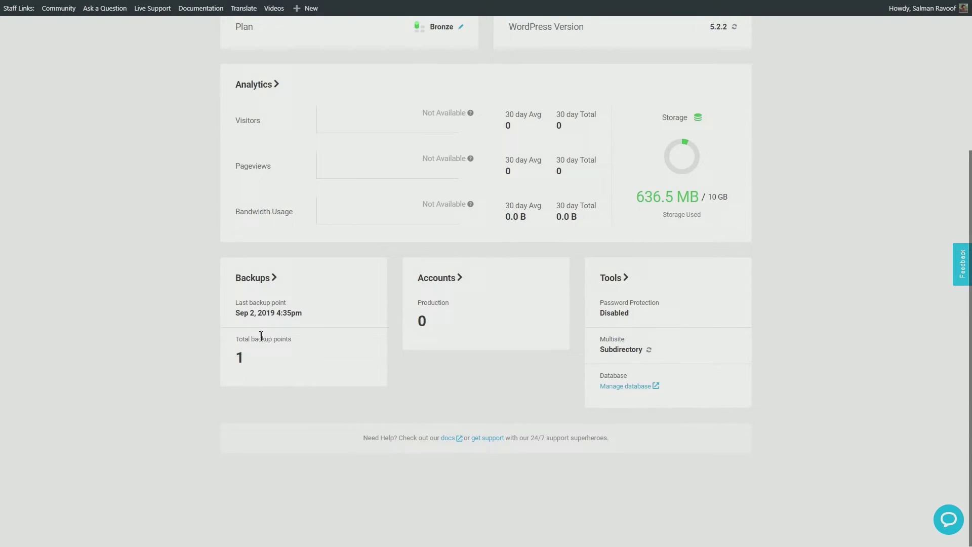
scroll(521, 386, "up", 4)
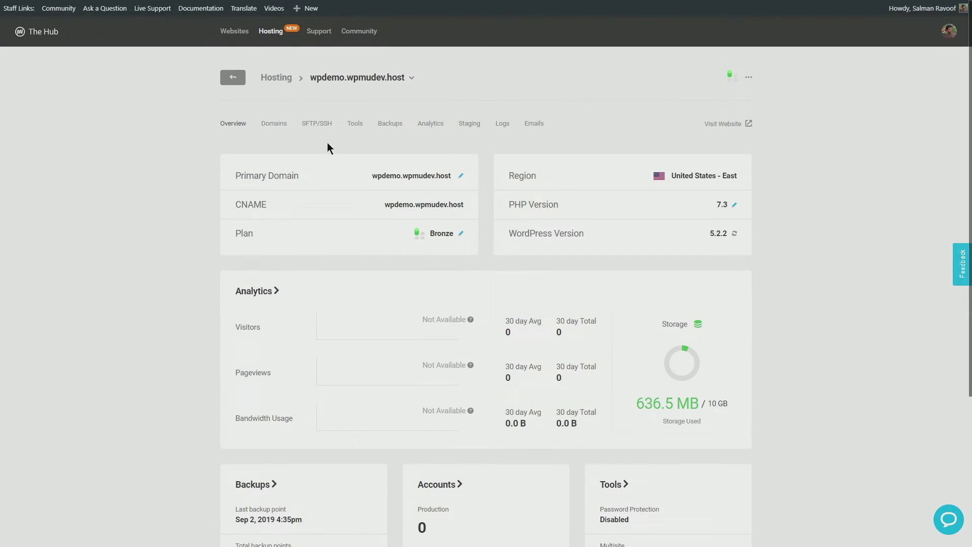
left_click(389, 125)
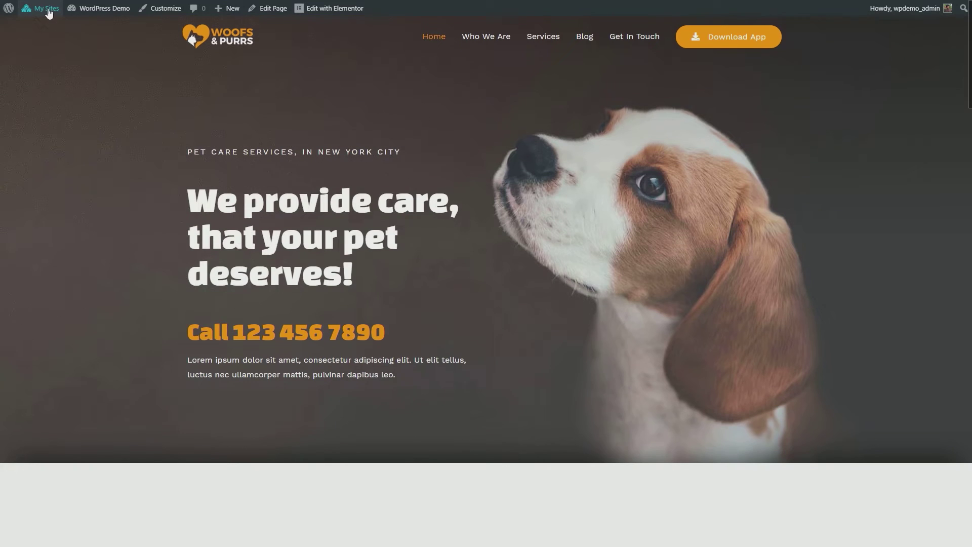
Visit the Alpha, Beta and Charlie Demo sub-sites through the My Sites menu
mouse_move(43, 8)
mouse_move(47, 60)
left_click(126, 102)
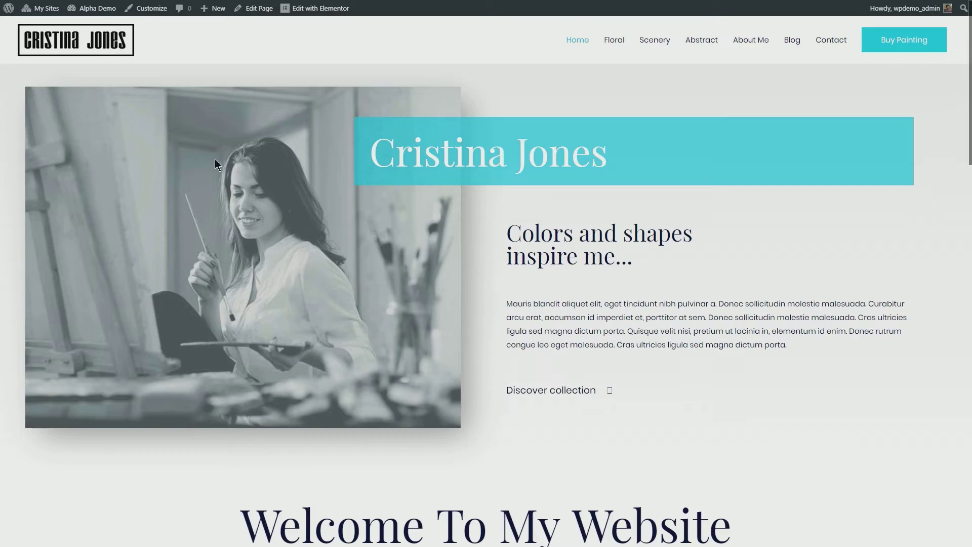
mouse_move(43, 9)
mouse_move(81, 74)
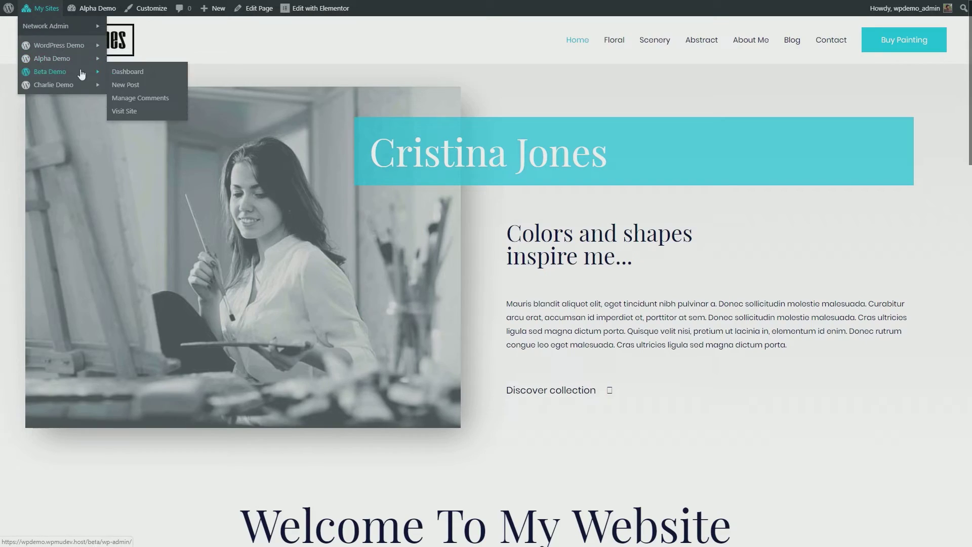
left_click(125, 111)
scroll(558, 399, "down", 20)
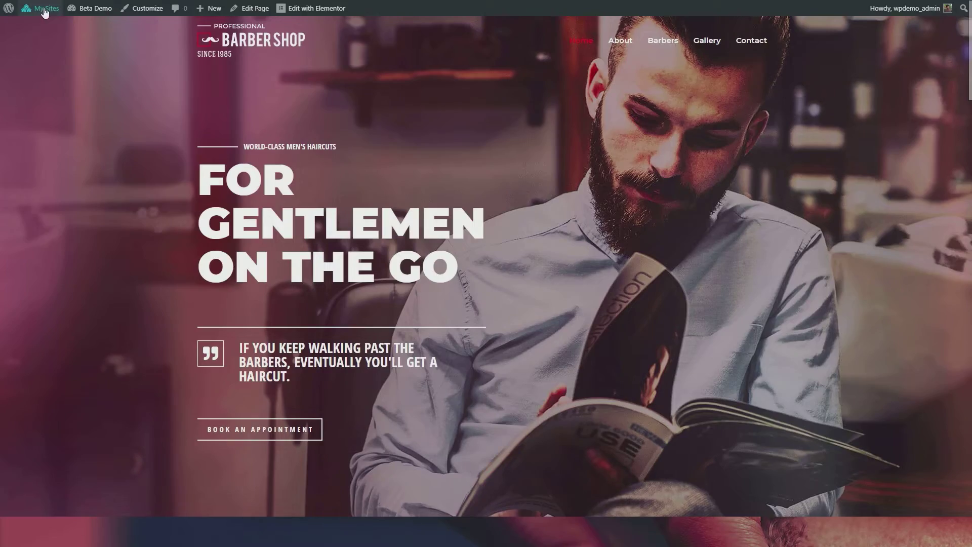
mouse_move(43, 8)
mouse_move(81, 87)
left_click(126, 127)
scroll(561, 273, "down", 8)
scroll(561, 273, "down", 10)
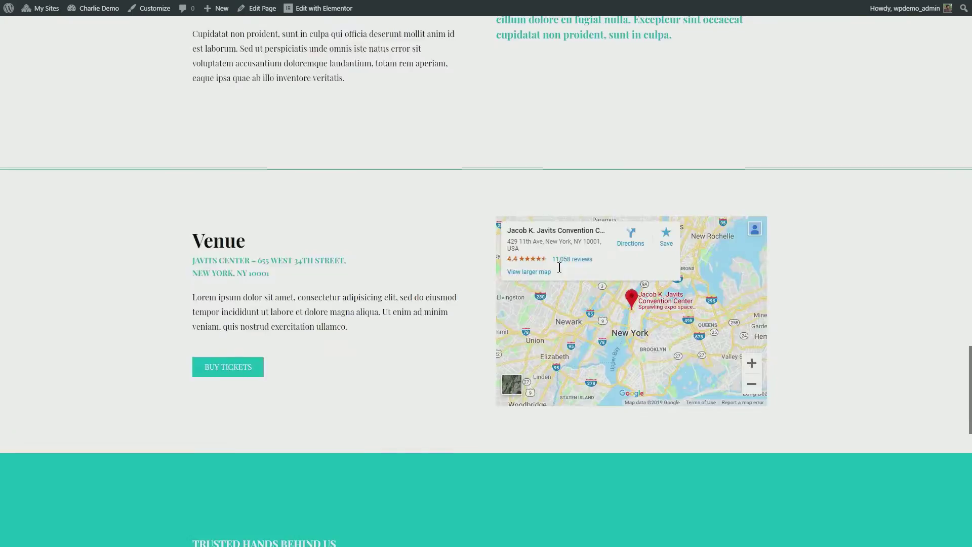
Open the Network Admin dashboard and list all sites in the network
mouse_move(41, 12)
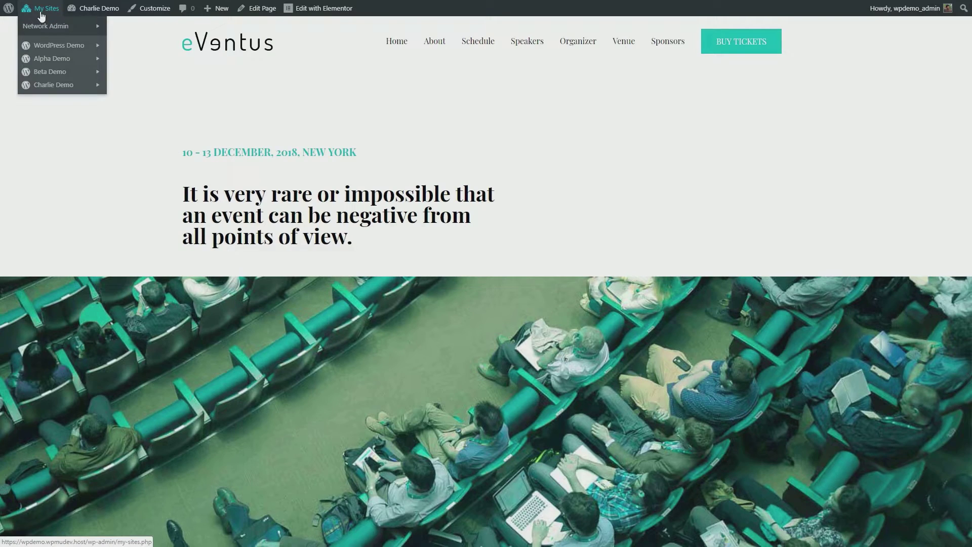
mouse_move(61, 26)
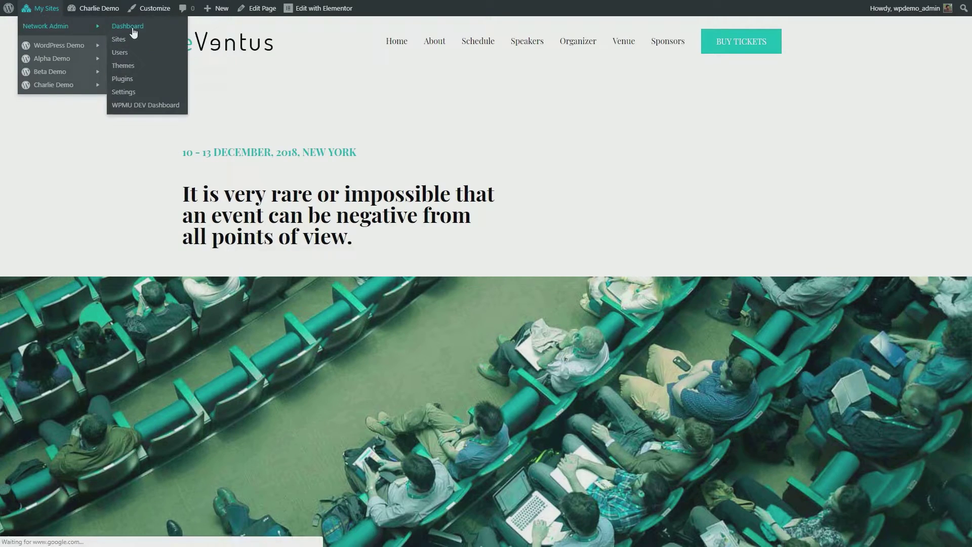
left_click(135, 30)
mouse_move(35, 124)
left_click(99, 126)
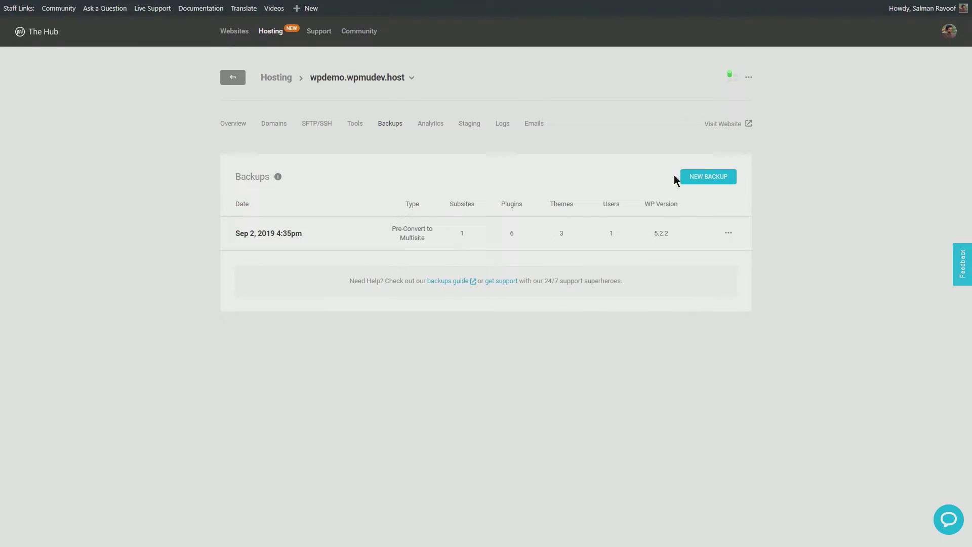
Take a manual backup, then restore the Sep 2, 2019 4:35pm Pre-Convert to Multisite backup using the account password
left_click(704, 181)
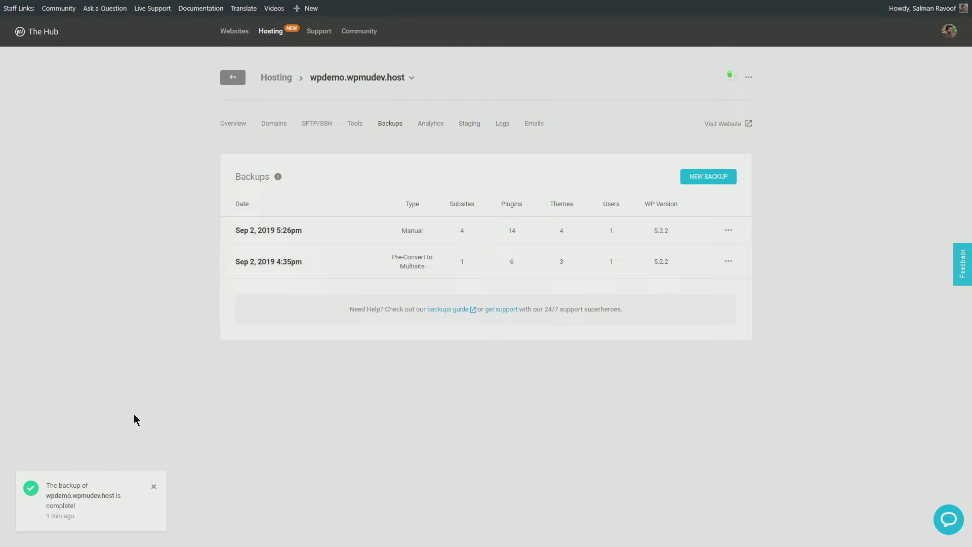
left_click(153, 487)
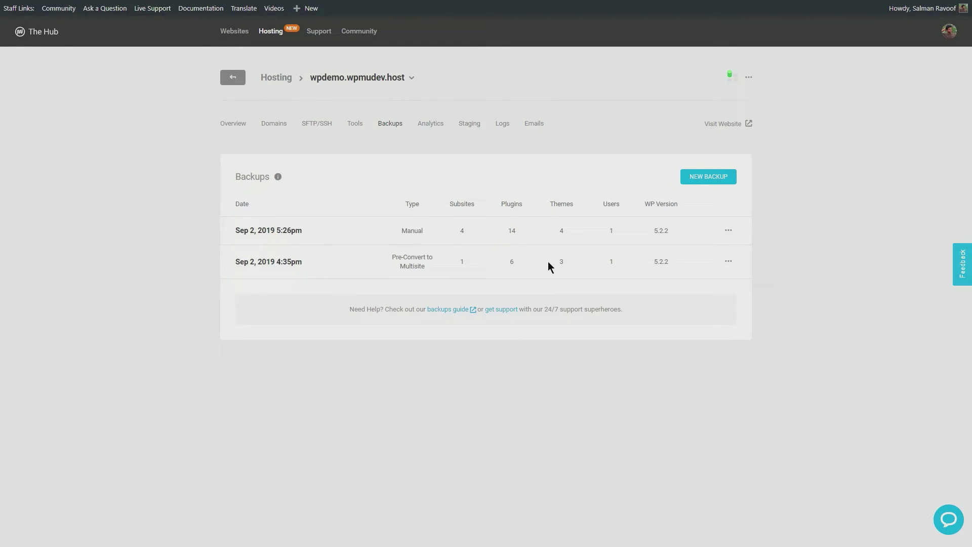
left_click(731, 262)
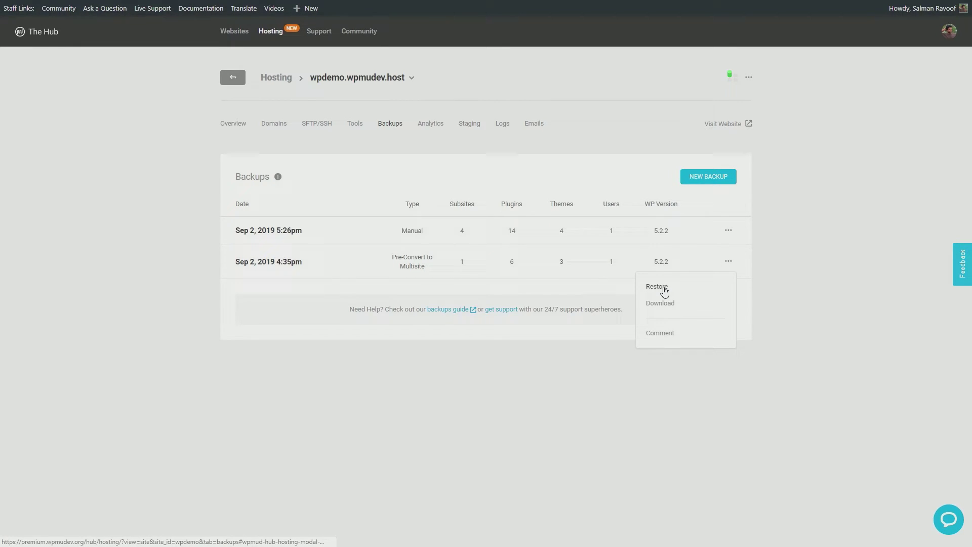
left_click(663, 289)
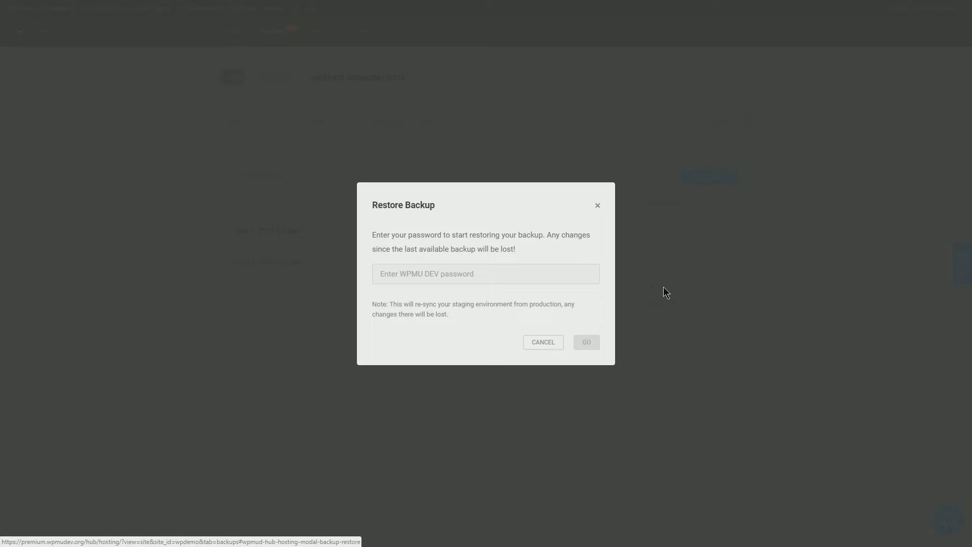
left_click(522, 268)
left_click(591, 341)
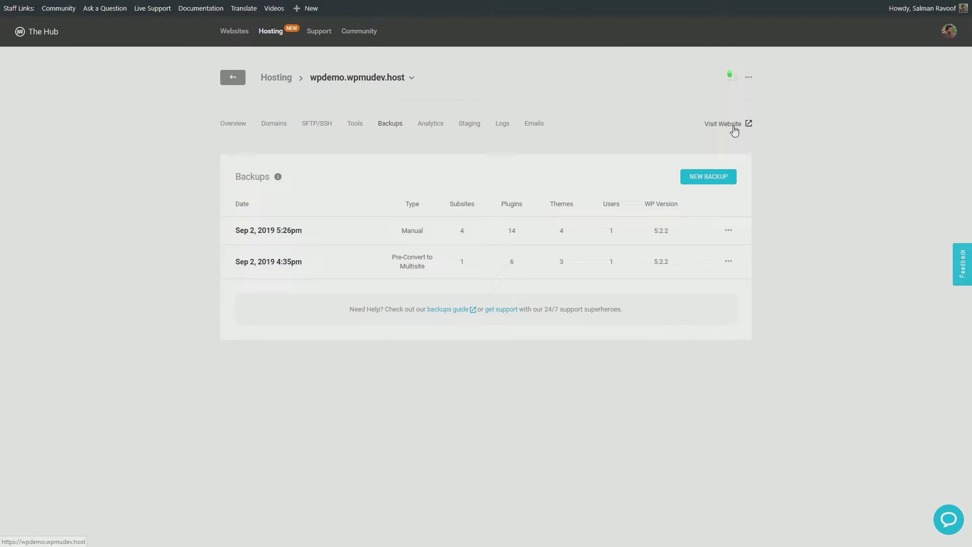
Log in to the restored site from its front page's Meta link and review its installed plugins and themes
left_click(736, 127)
scroll(508, 222, "down", 5)
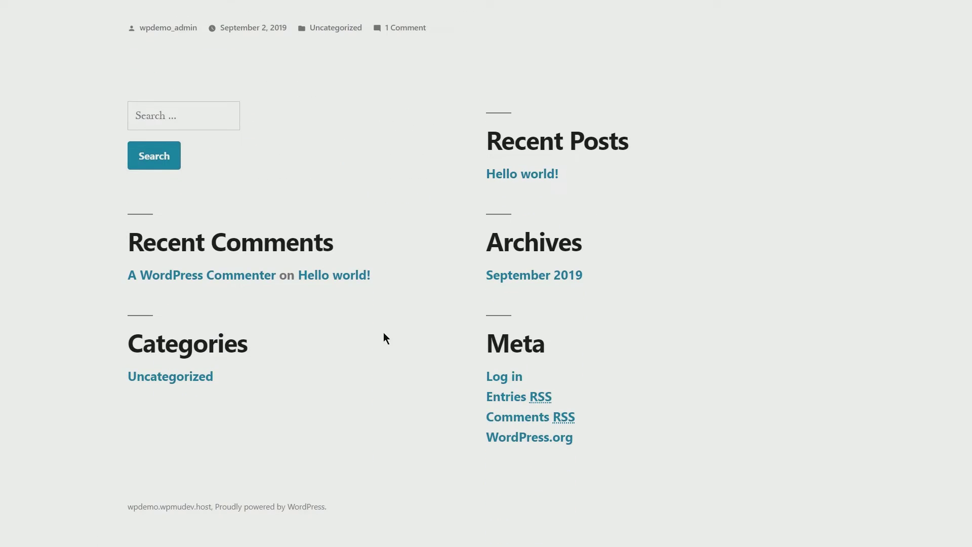
left_click(499, 375)
left_click(35, 198)
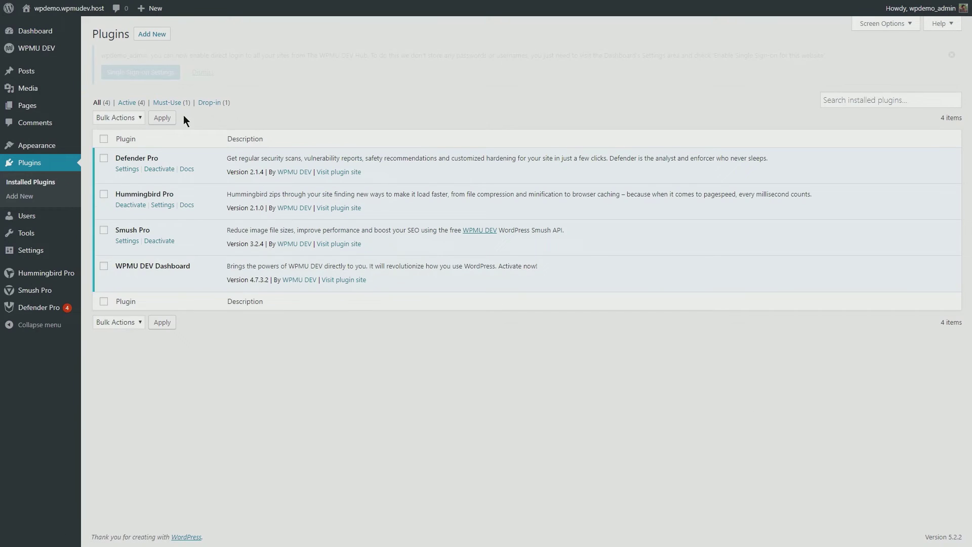
left_click(40, 143)
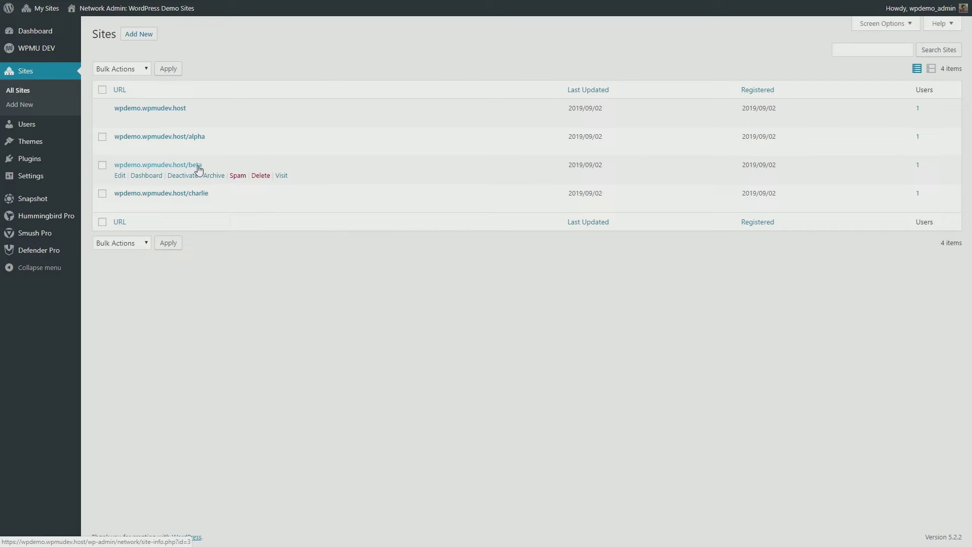
Delete the beta subsite and add a new site with address 'beta' and title 'Beta'
left_click(261, 176)
left_click(137, 34)
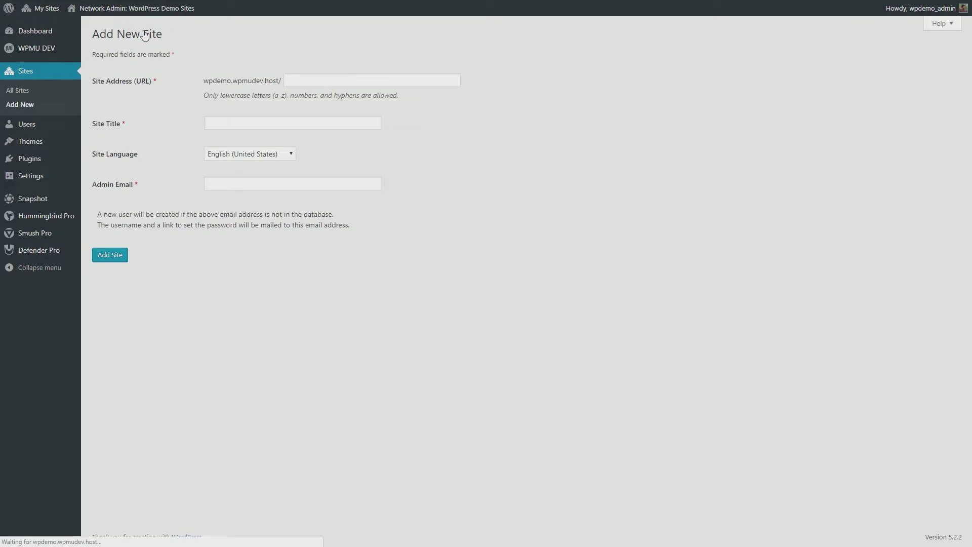
left_click(346, 80)
type("beta")
key("Tab")
type("Beta")
left_click(110, 255)
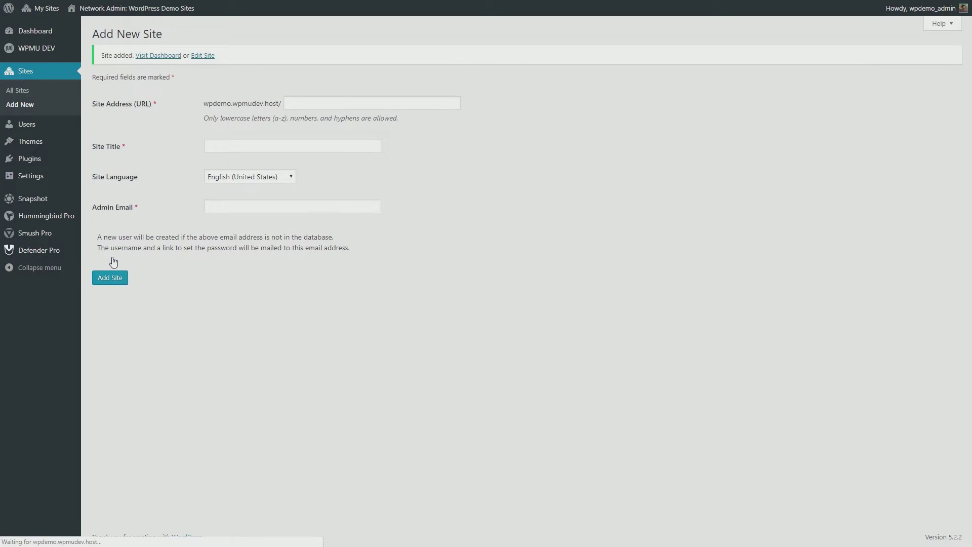
left_click(17, 95)
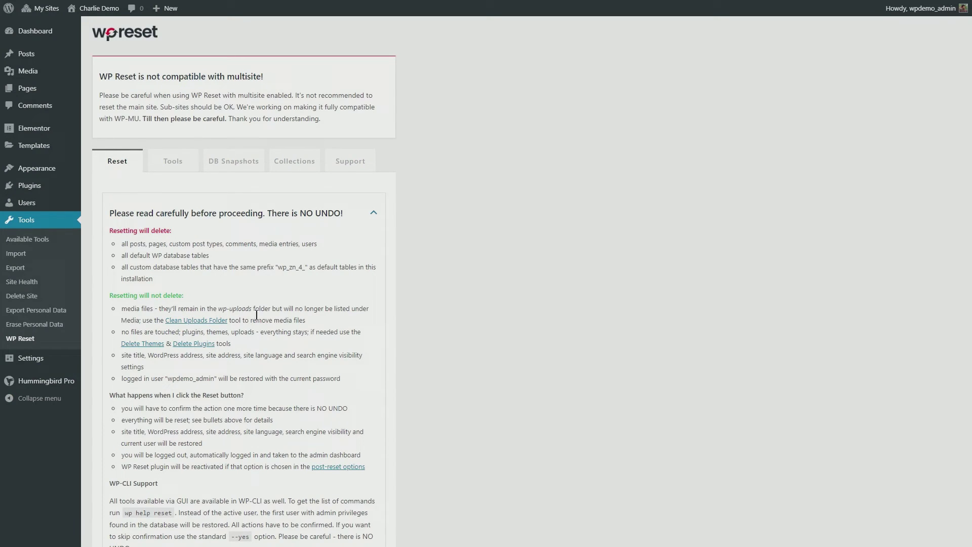
Reset Charlie Demo with WP Reset by entering 'reset' and confirming the wipe
scroll(254, 323, "down", 8)
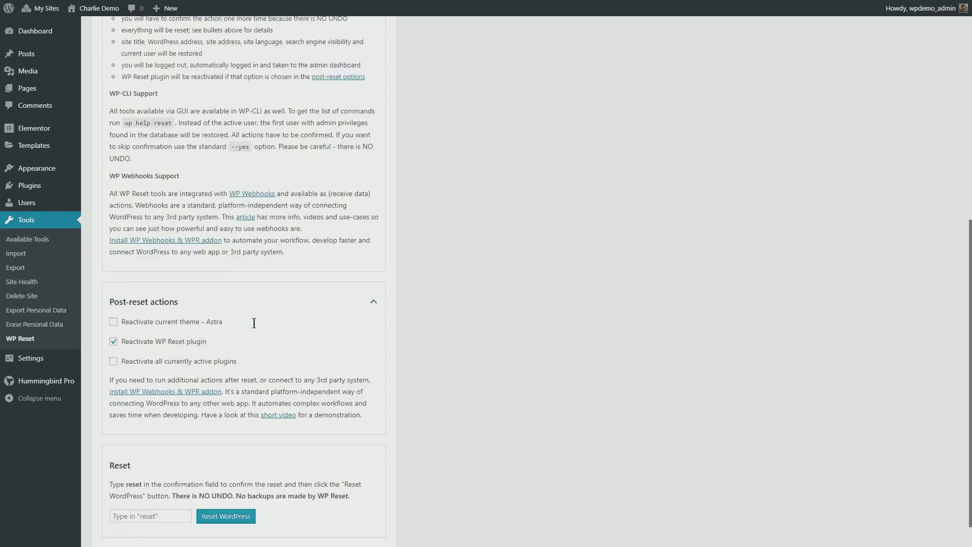
left_click(177, 481)
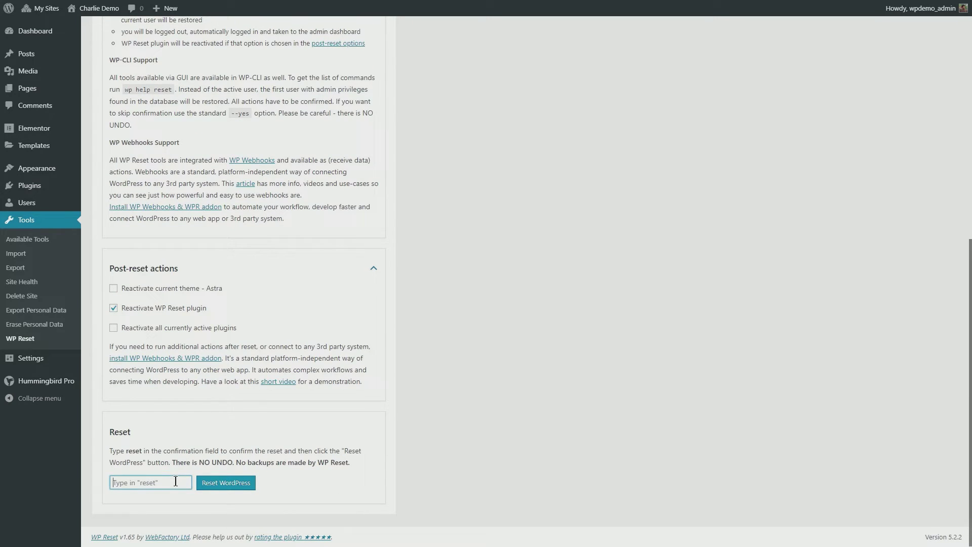
type("reset")
left_click(226, 483)
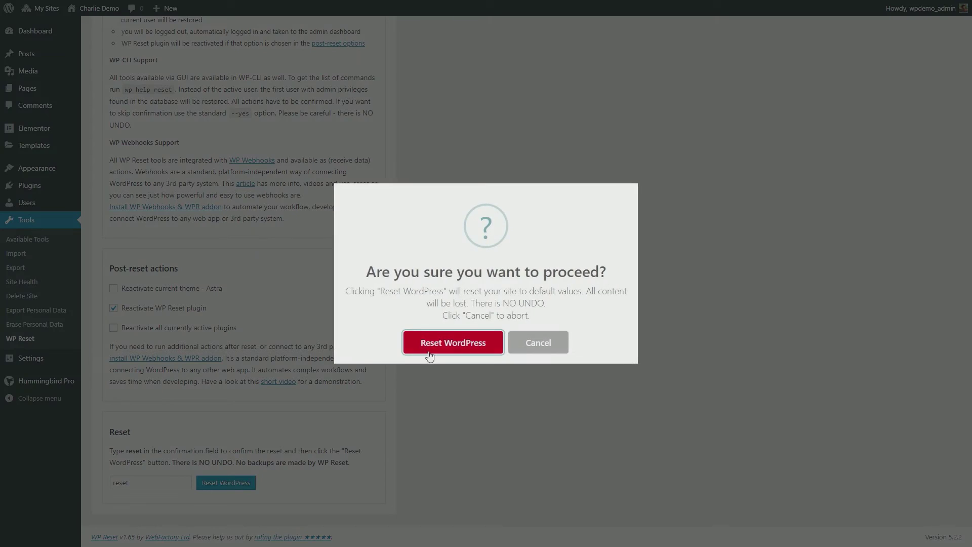
left_click(429, 350)
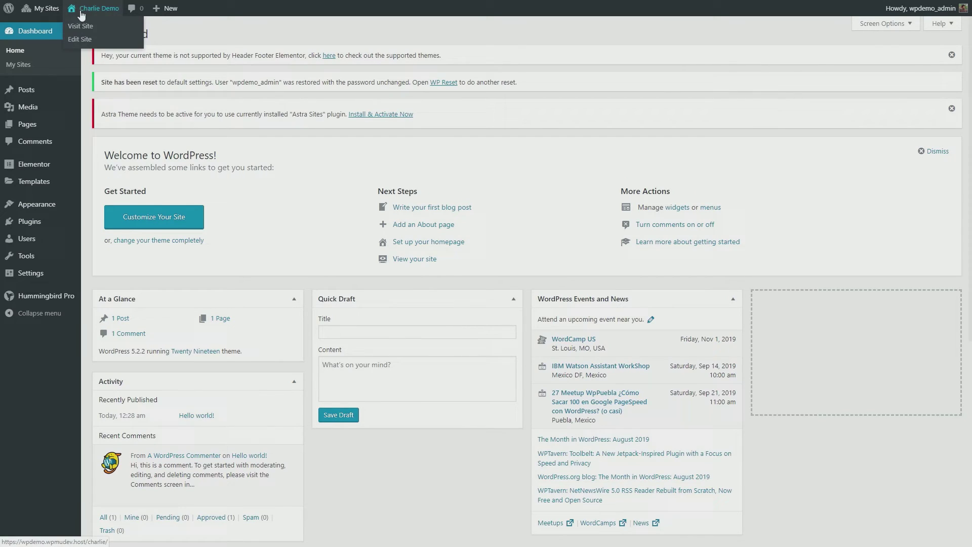
Check the reset Charlie Demo's front page, dashboard, remaining plugins and installed themes
left_click(81, 24)
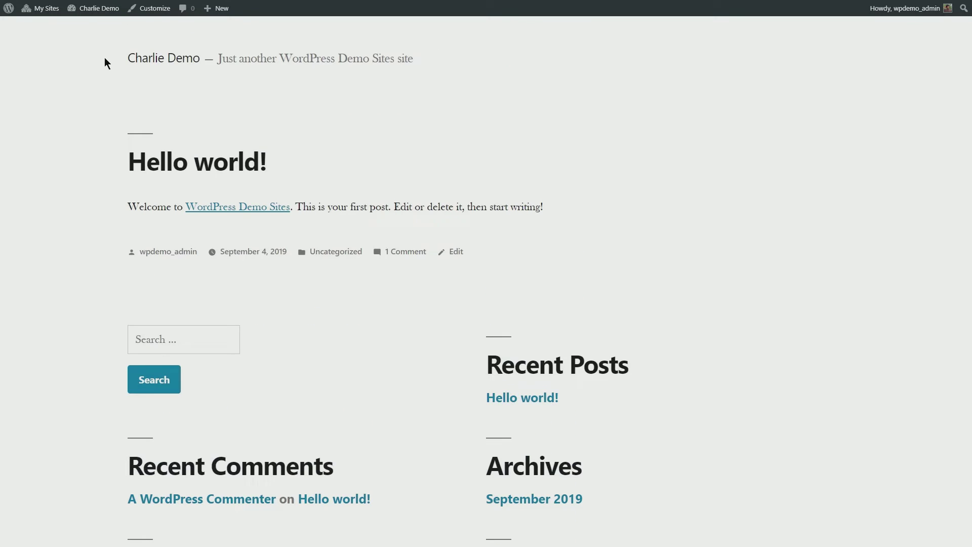
mouse_move(99, 8)
left_click(83, 26)
left_click(30, 228)
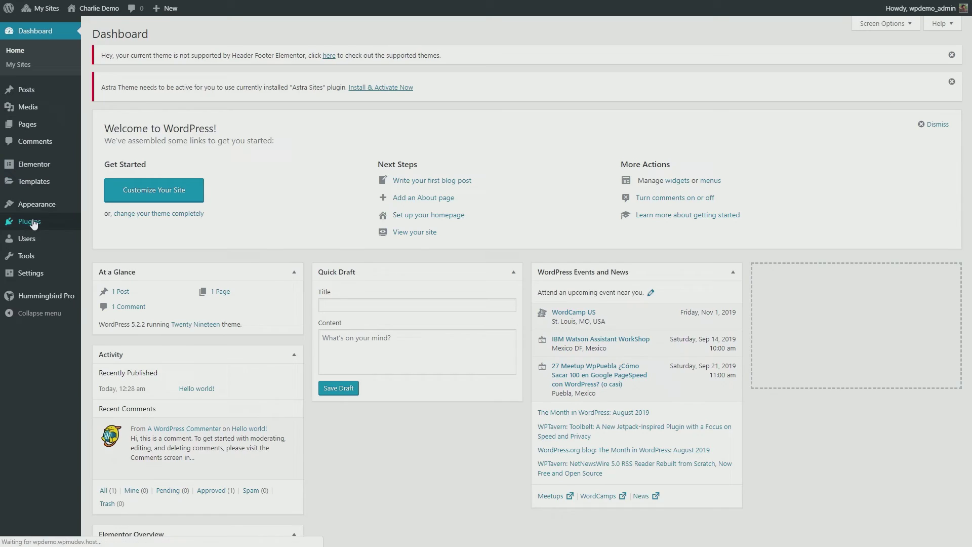
scroll(245, 304, "up", 5)
mouse_move(32, 168)
left_click(104, 173)
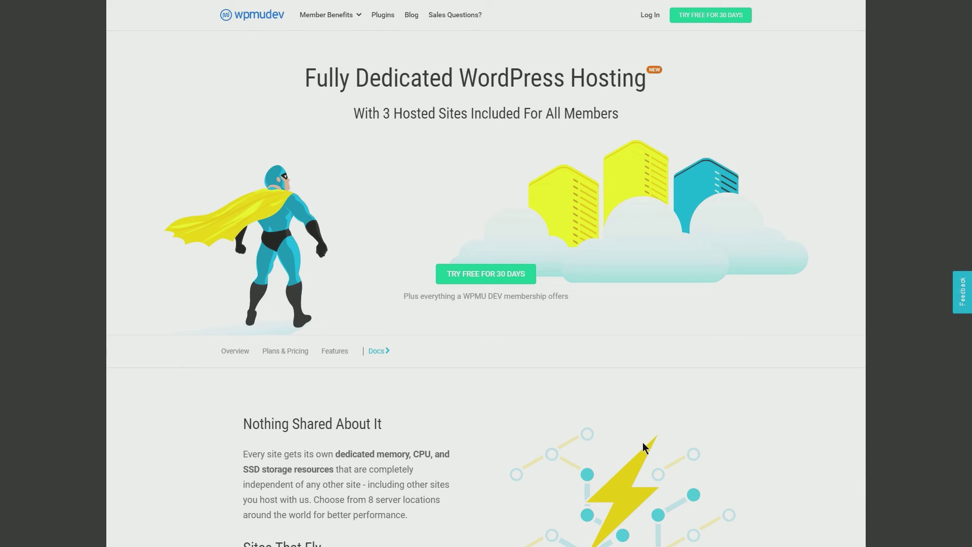
Scroll through the WPMU DEV hosting page's Plans & Pricing and feature sections
scroll(643, 442, "down", 7)
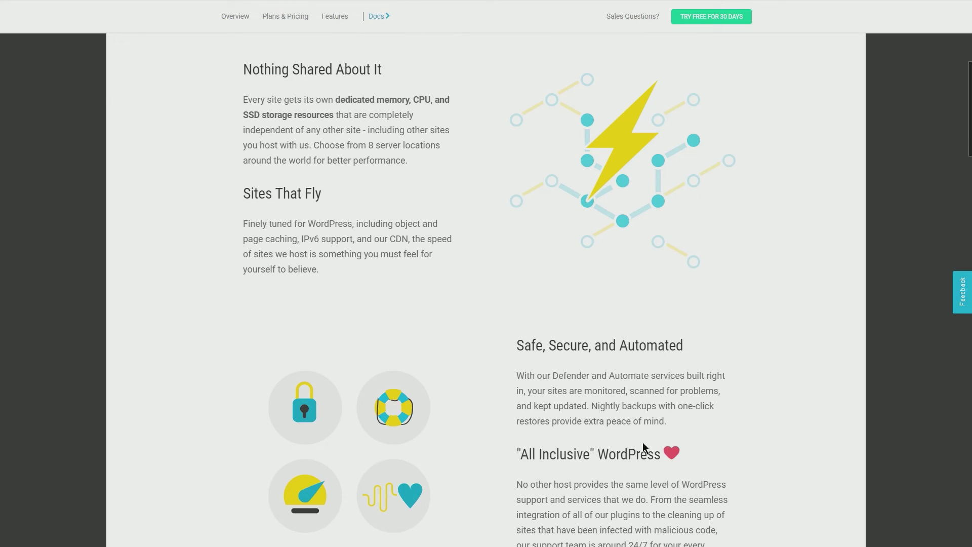
scroll(643, 442, "down", 1)
scroll(643, 443, "down", 7)
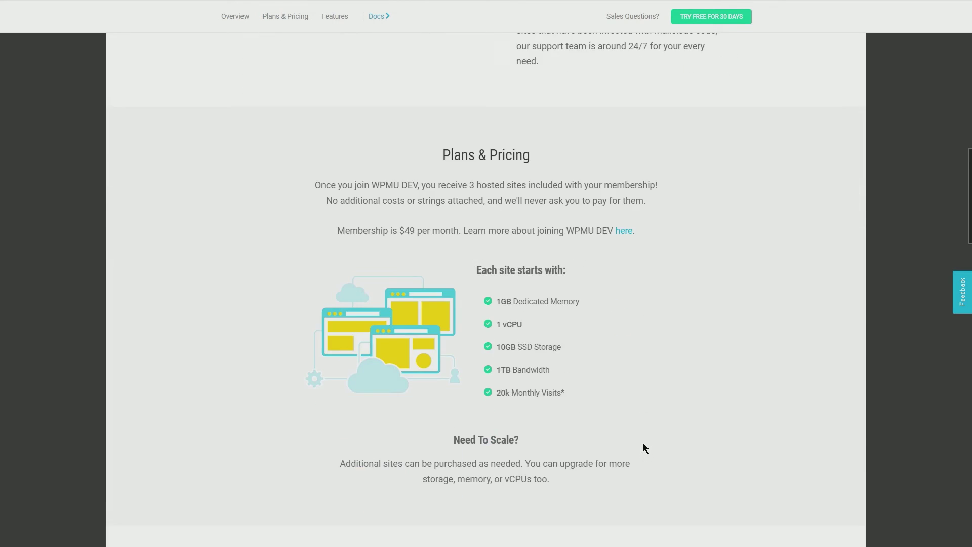
scroll(643, 444, "down", 3)
scroll(643, 444, "down", 4)
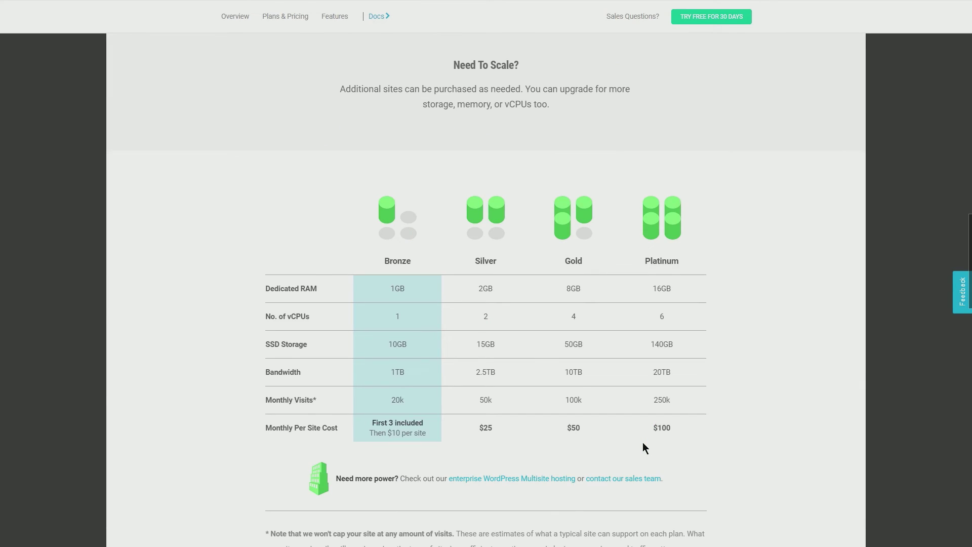
scroll(645, 446, "down", 4)
scroll(644, 448, "down", 7)
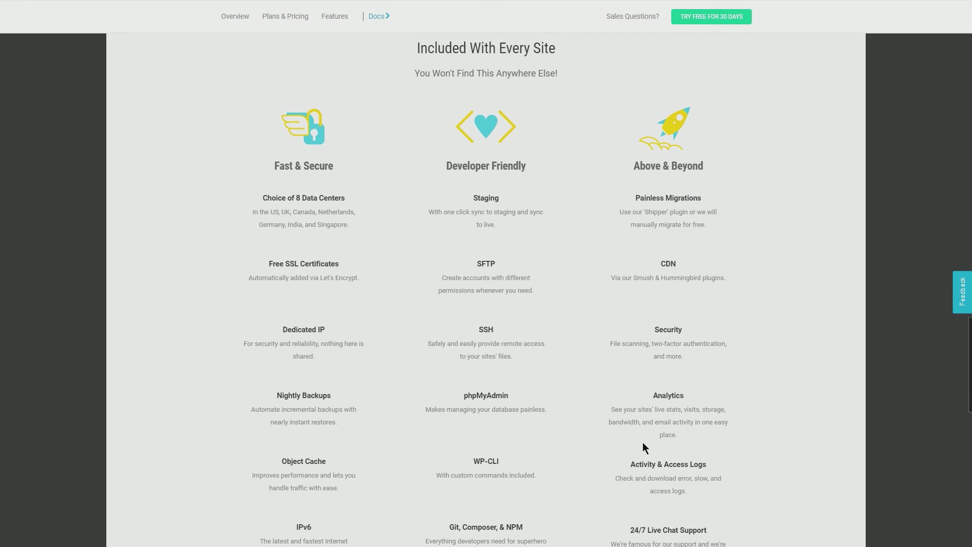
scroll(644, 446, "down", 1)
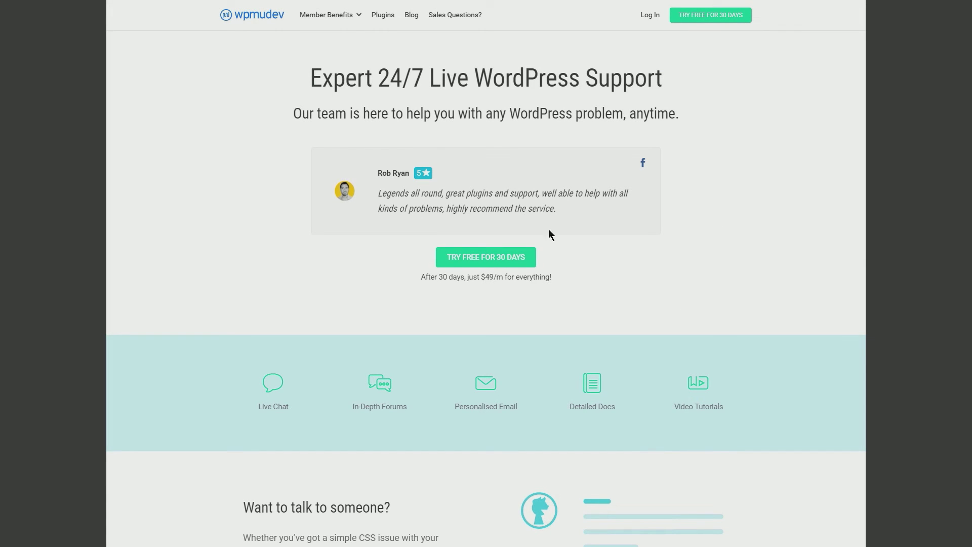
Scroll the support page down to the 97% satisfaction rating across 14882 LiveChat ratings
scroll(563, 383, "down", 3)
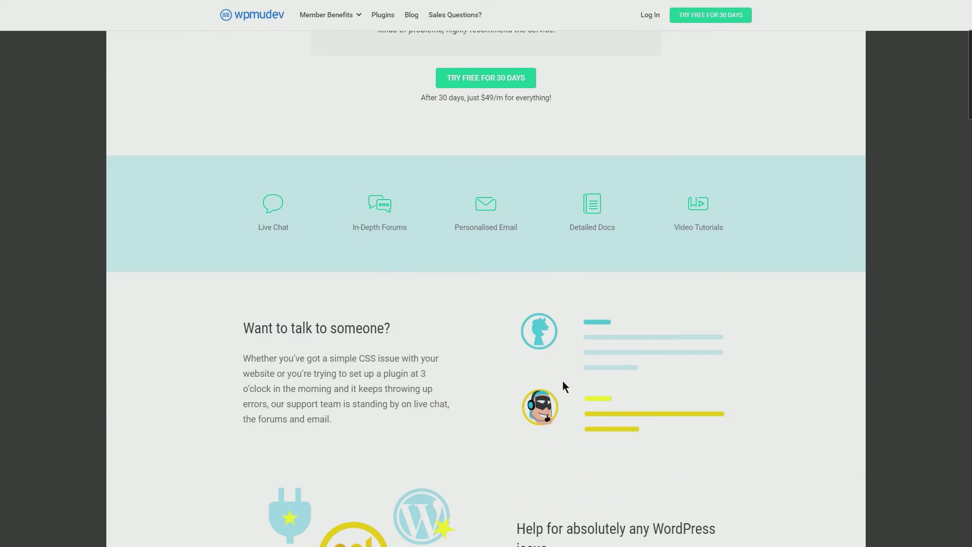
scroll(533, 401, "down", 4)
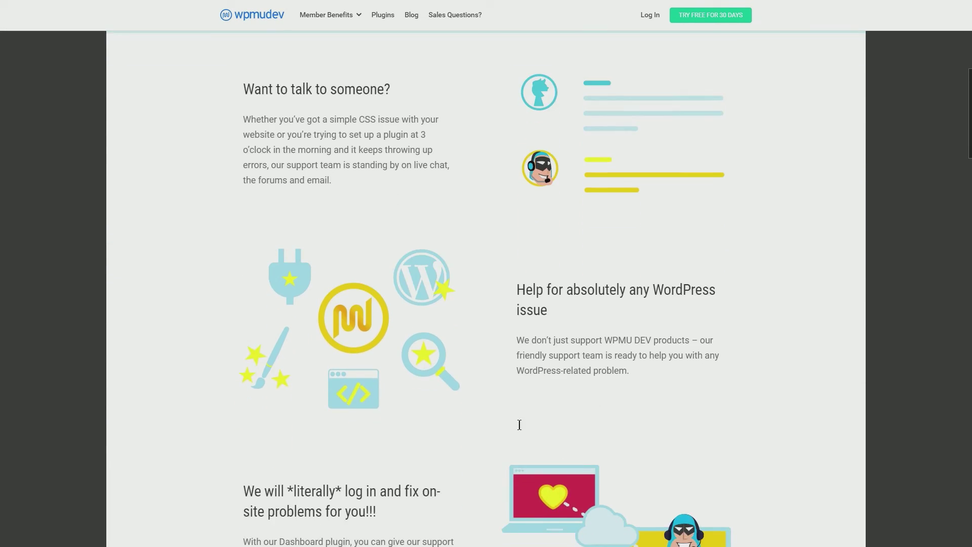
scroll(519, 424, "down", 6)
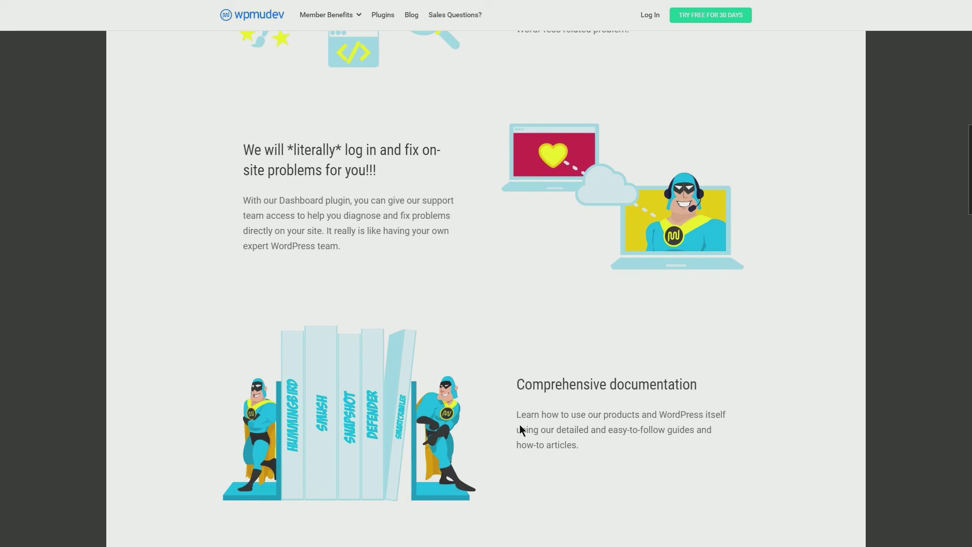
scroll(520, 427, "down", 5)
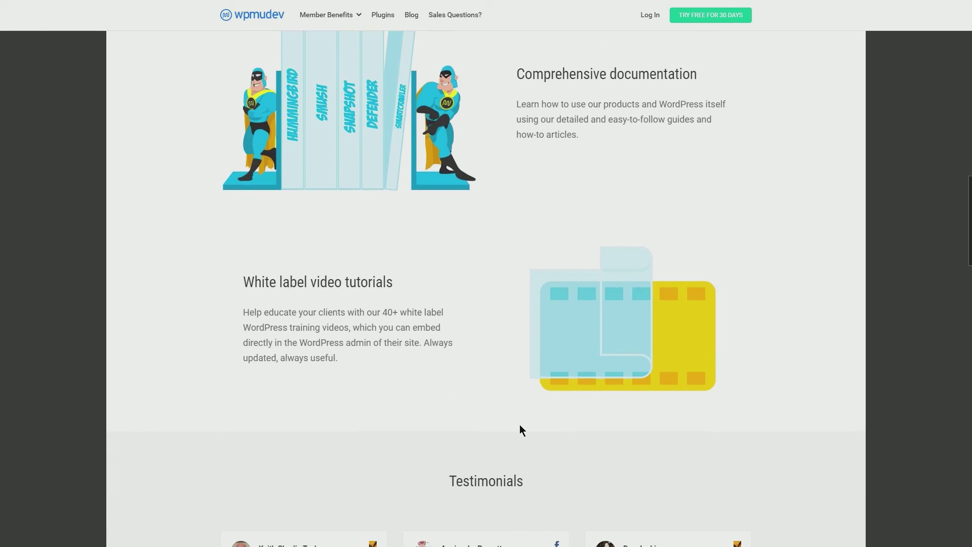
scroll(520, 426, "down", 4)
scroll(520, 424, "down", 9)
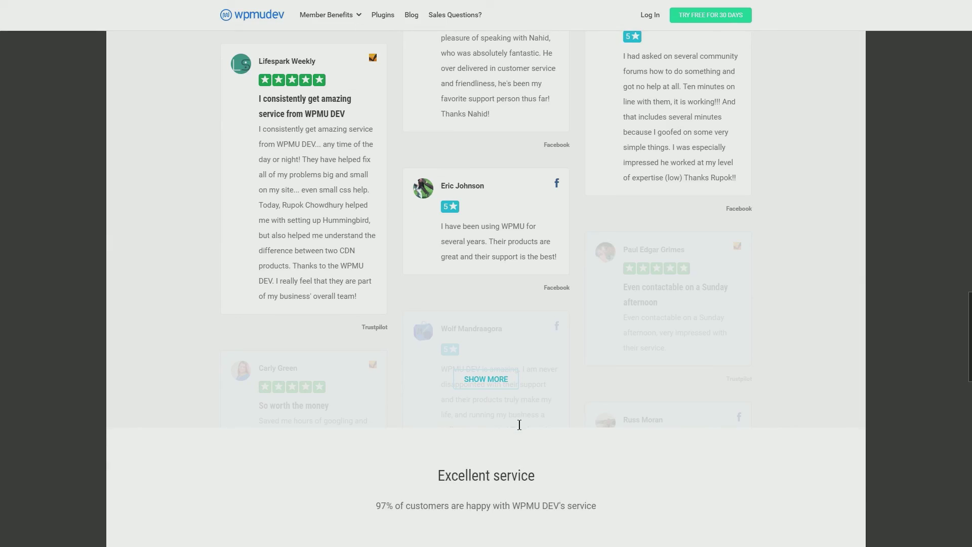
scroll(520, 424, "down", 3)
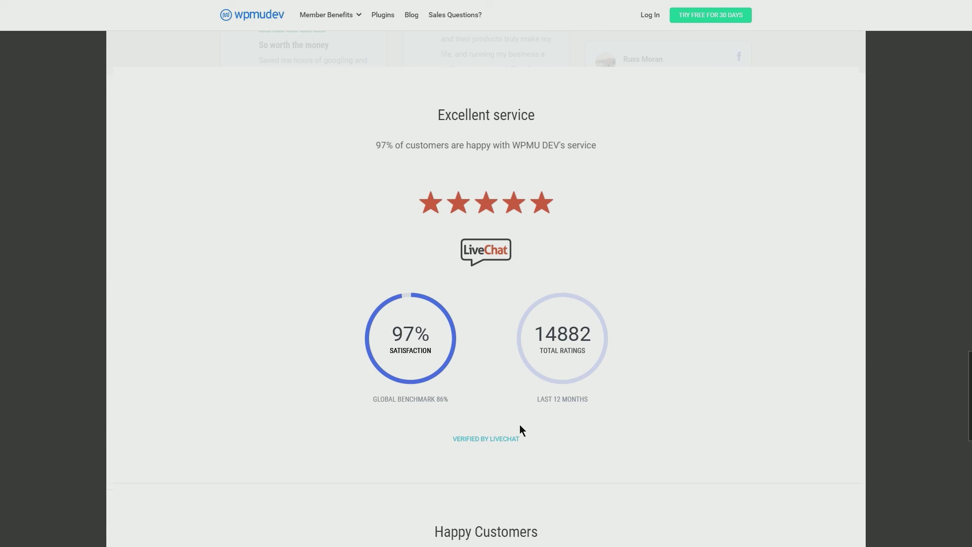